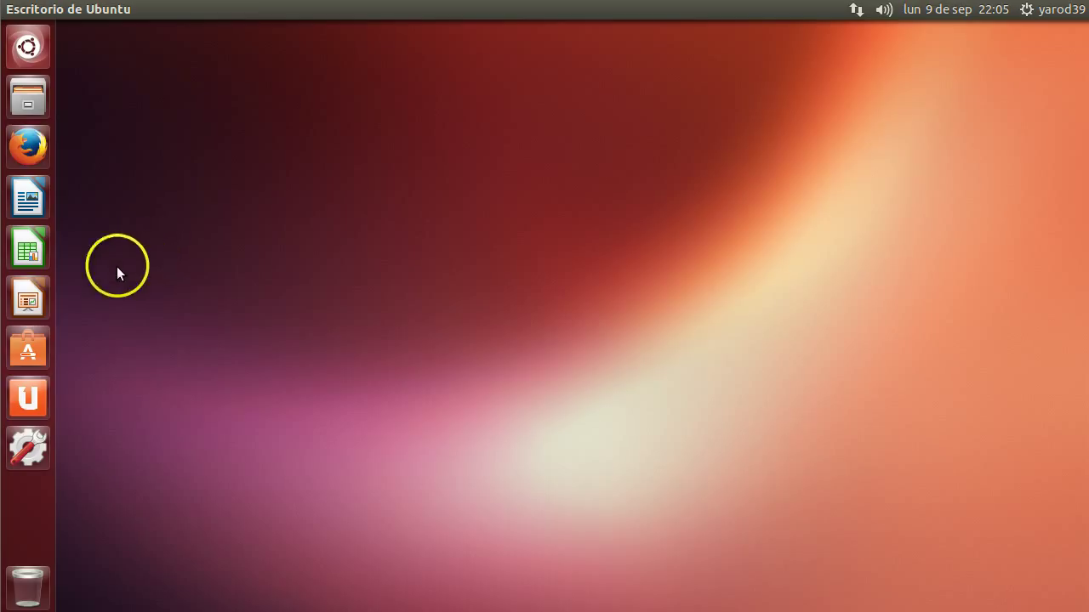
Remove LibreOffice Impress and LibreOffice Calc from the launcher
right_click(28, 300)
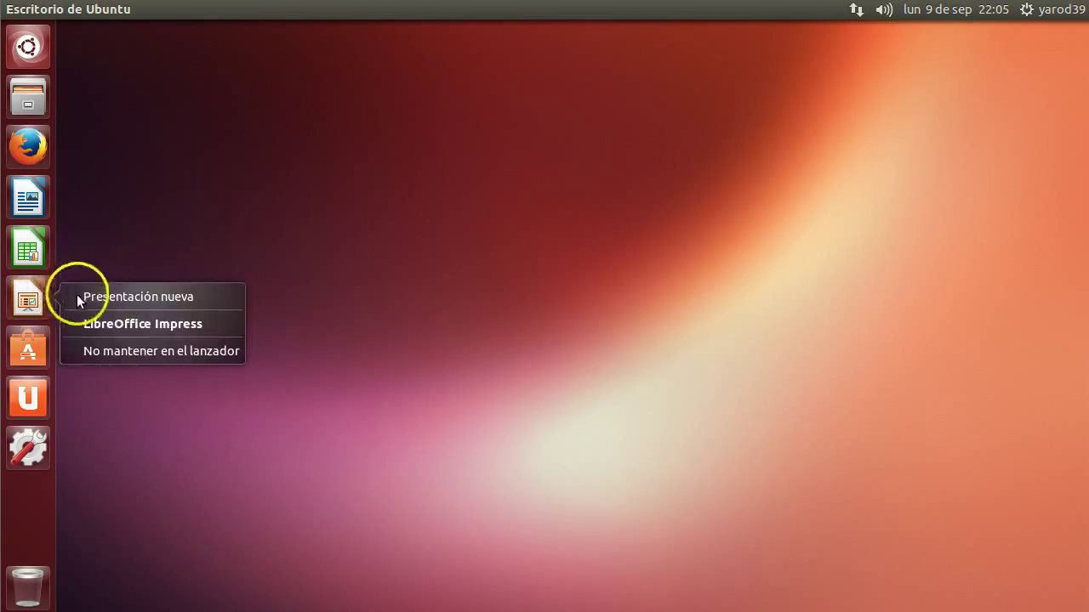
click(112, 355)
right_click(28, 249)
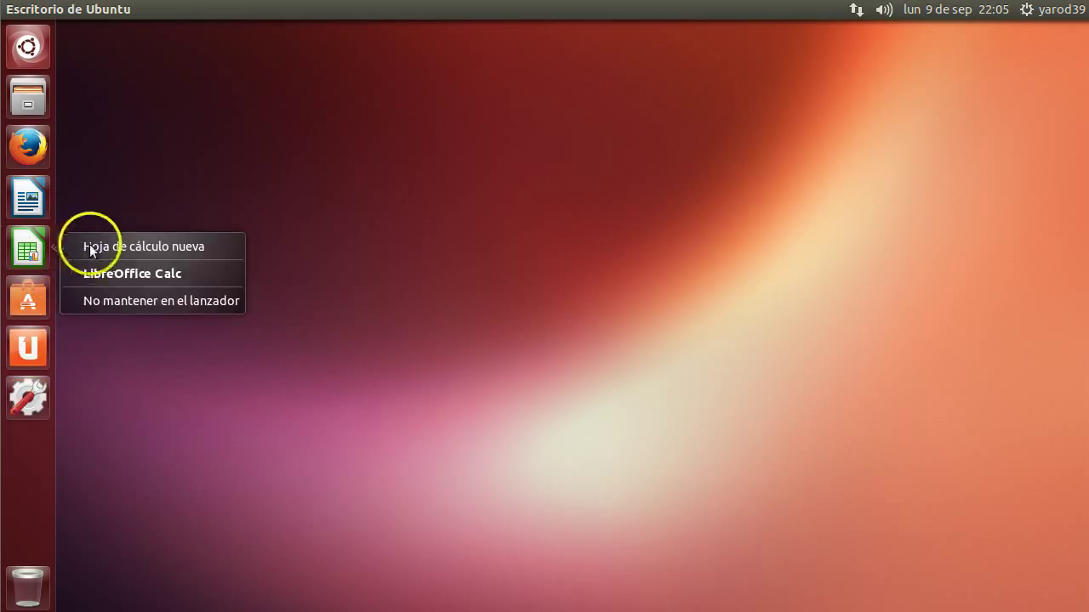
click(108, 308)
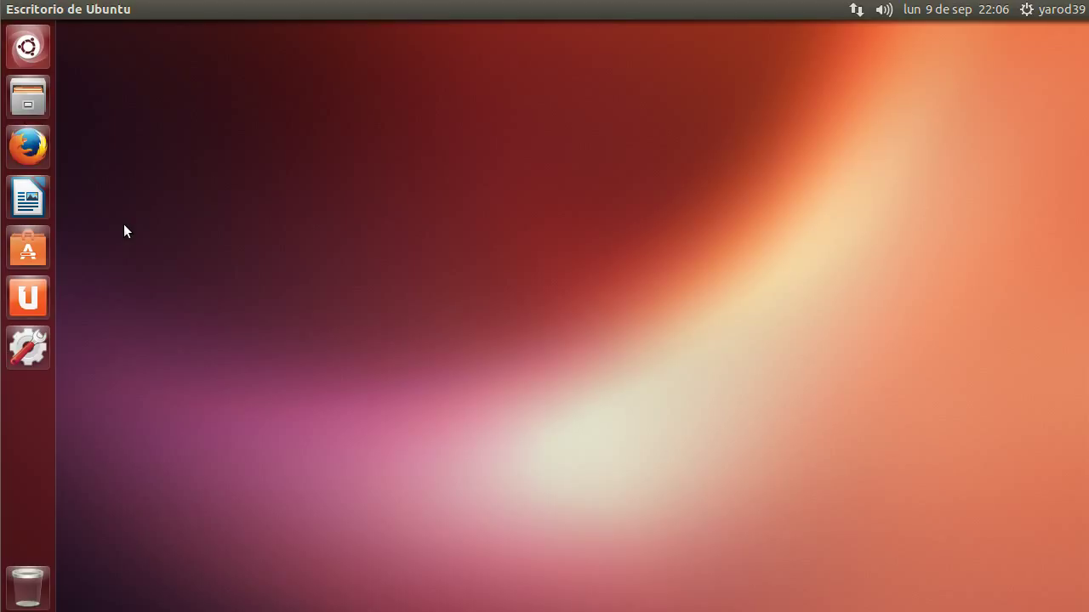
Open a terminal and enter the command sudo add-apt-repository y-ppa-manager without running it
key(ctrl+alt+t)
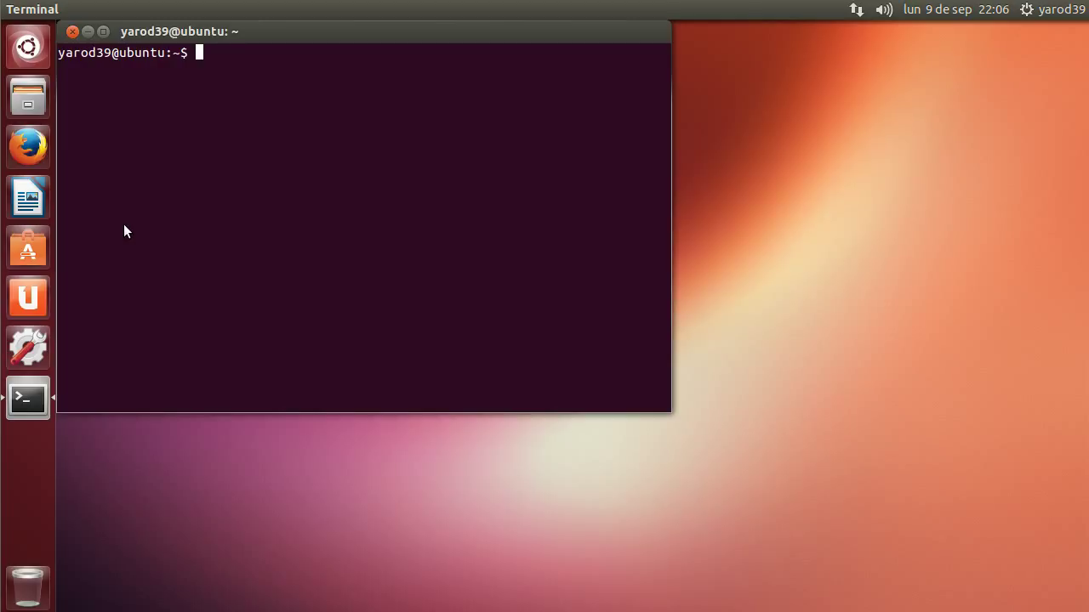
text(sudo apt)
text(-a)
key(BackSpace)
key(BackSpace)
key(BackSpace)
key(BackSpace)
text(dd-apt)
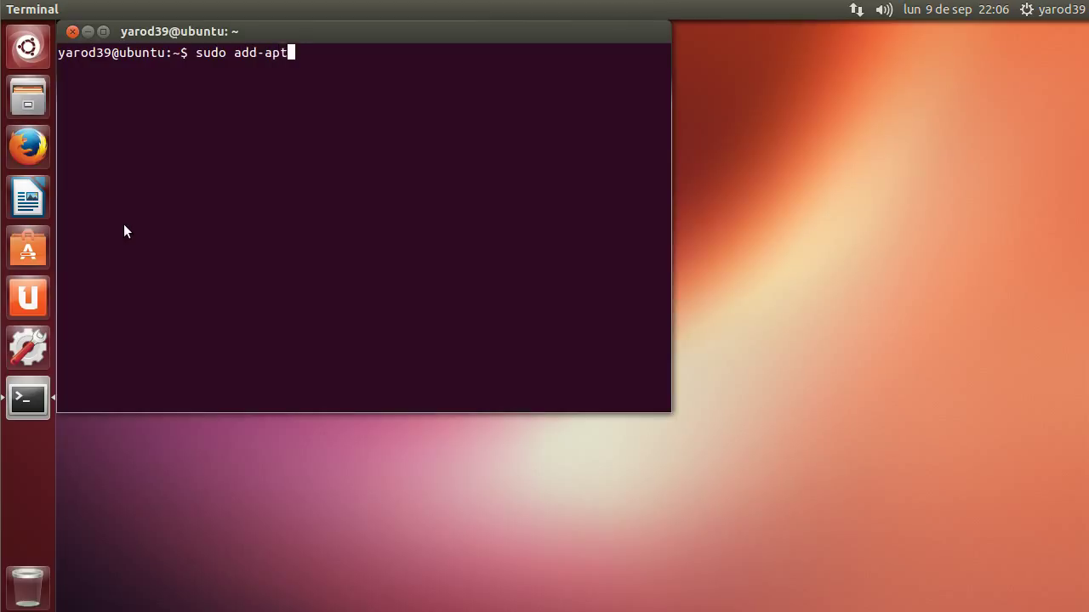
text(-repositor)
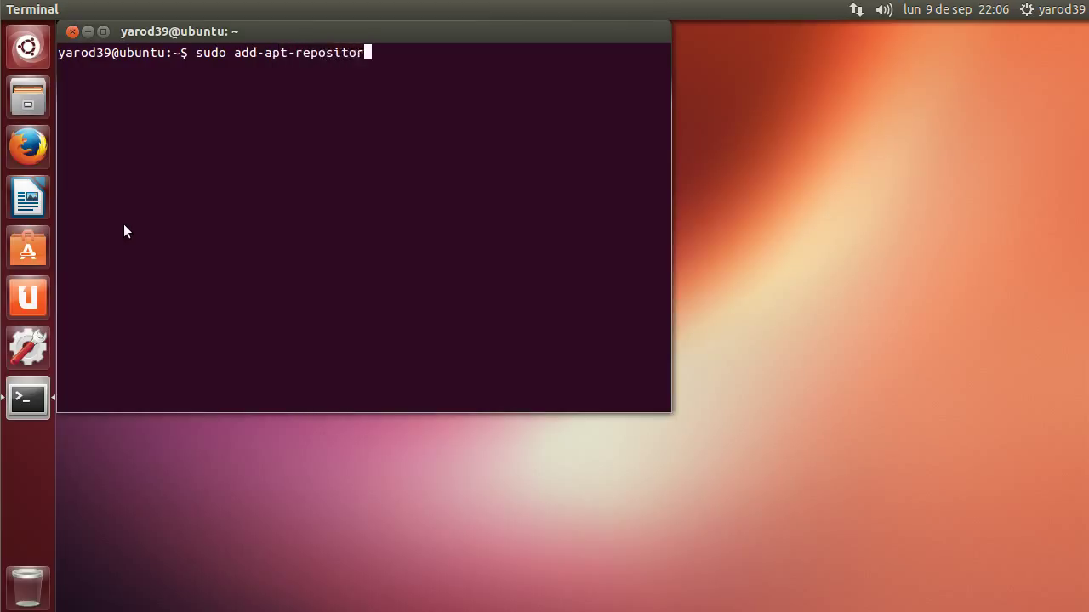
text(y y-ppa-manager)
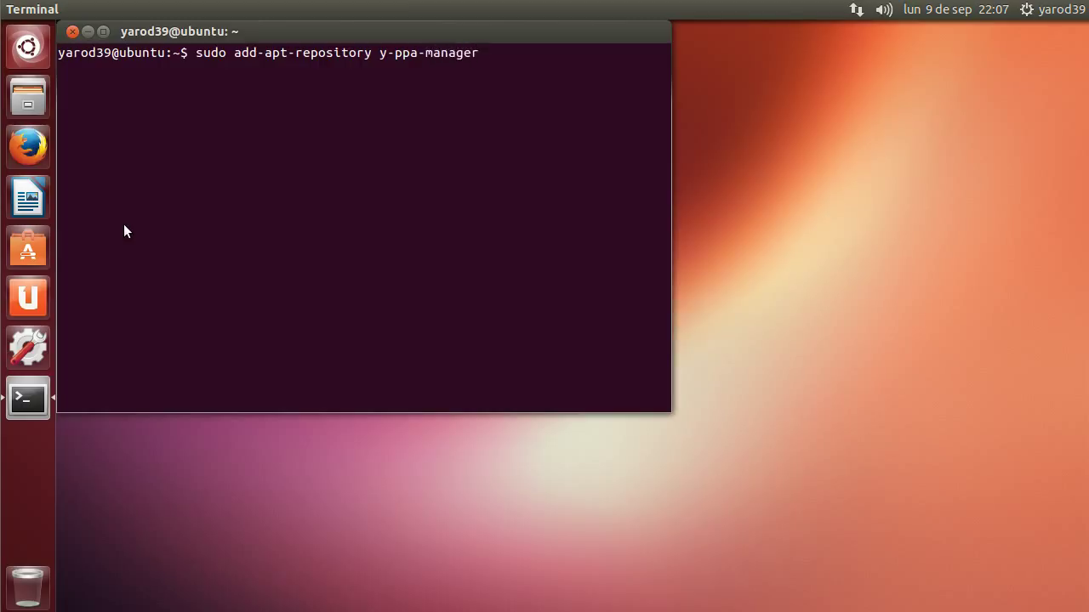
Insert ppa:webupd8team/ directly before y-ppa-manager in the command, leaving no space between them
key(Left)
key(Left)
key(Left)
key(Left)
key(Left)
key(Left)
key(Left)
key(Left)
key(Left)
key(Left)
key(Left)
key(Left)
key(Left)
key(Left)
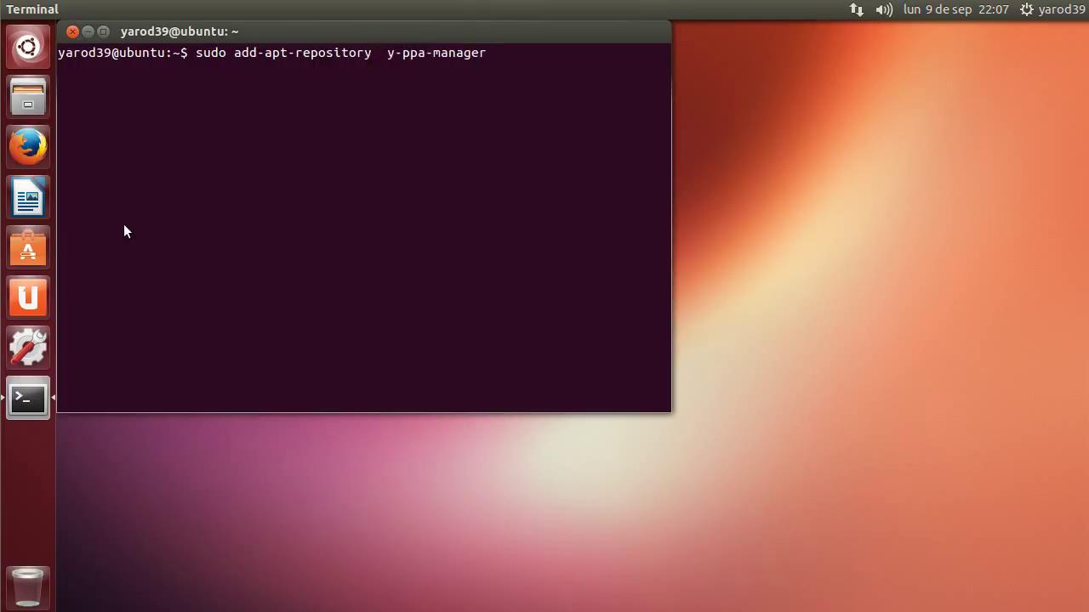
text(ppa)
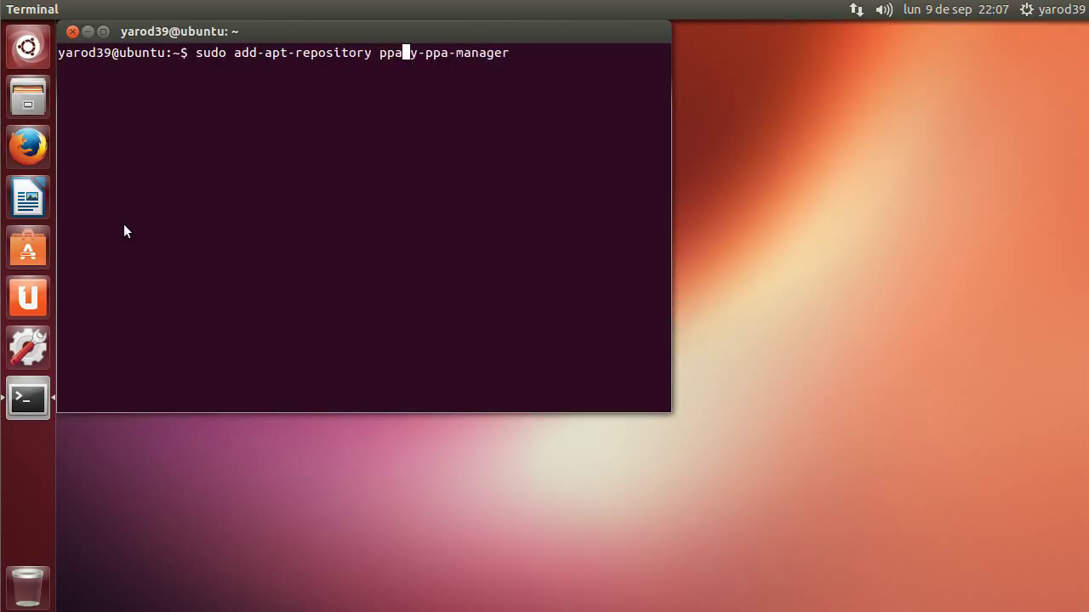
text(:)
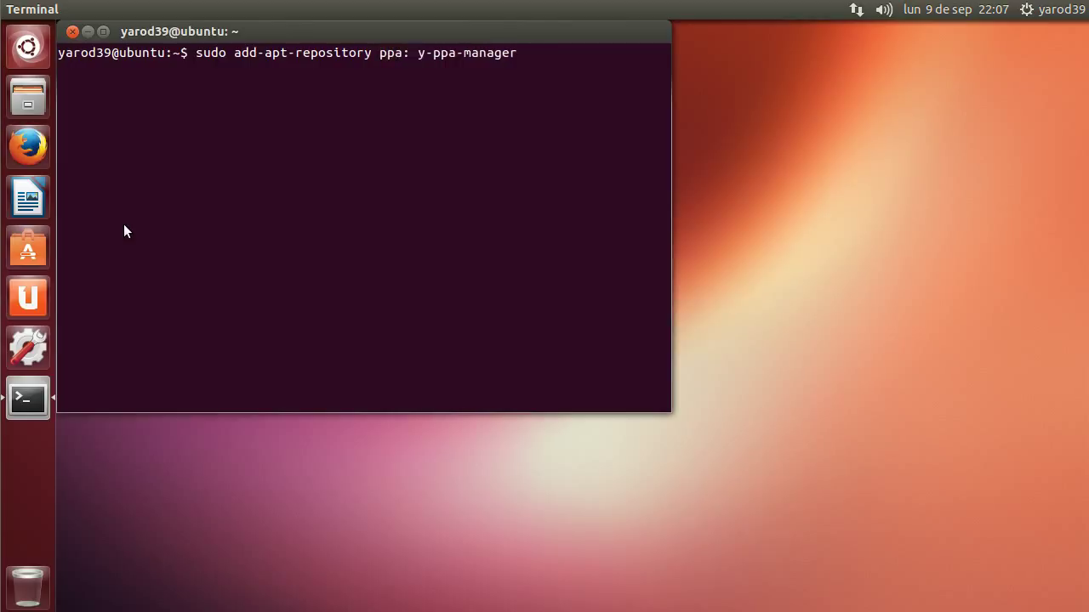
text(webup)
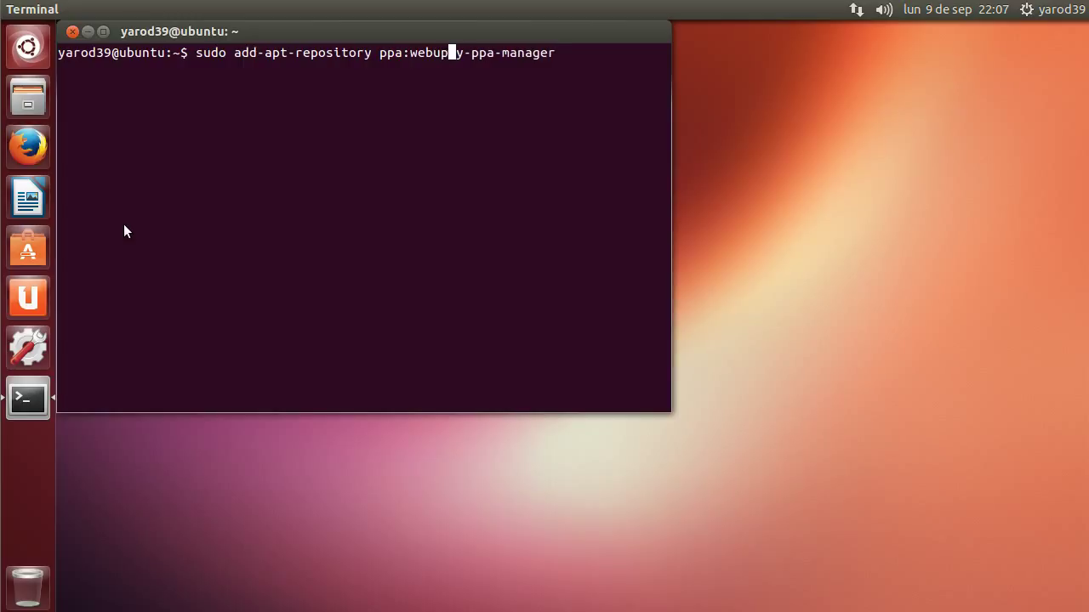
text(d8)
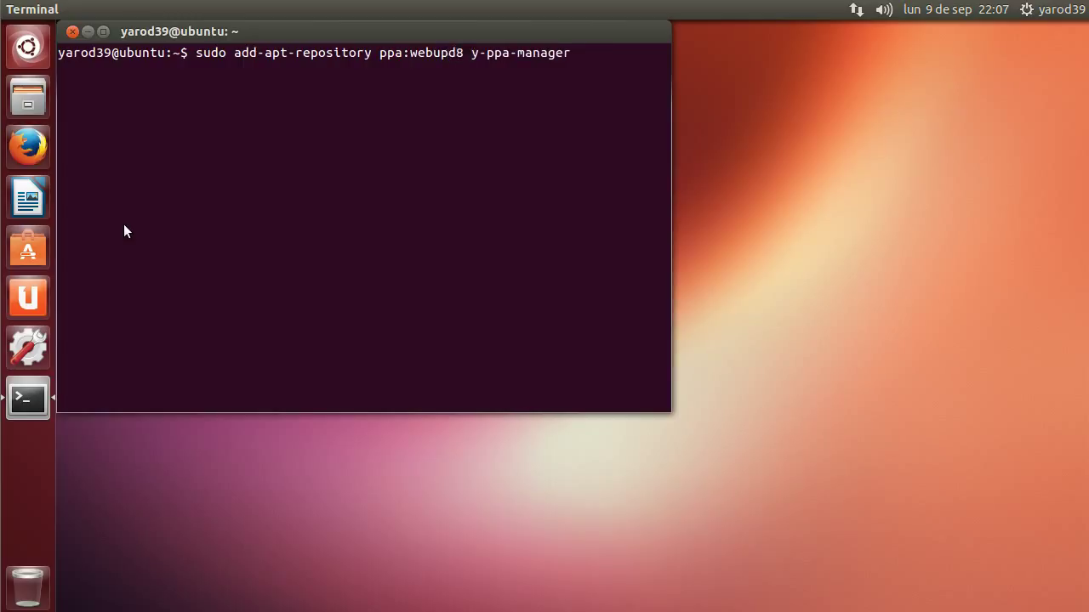
text(team)
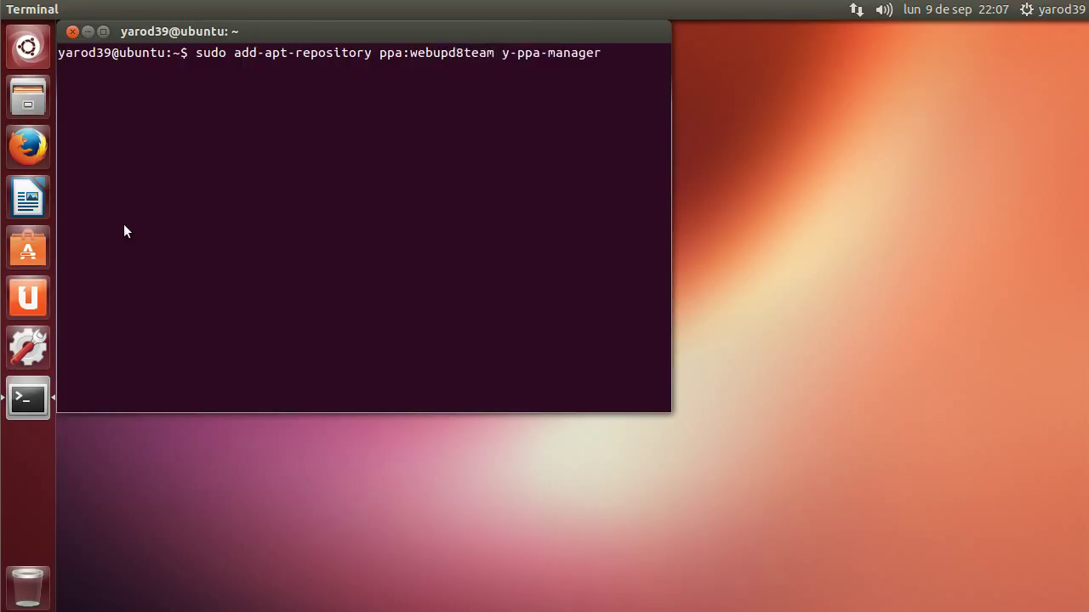
text(/)
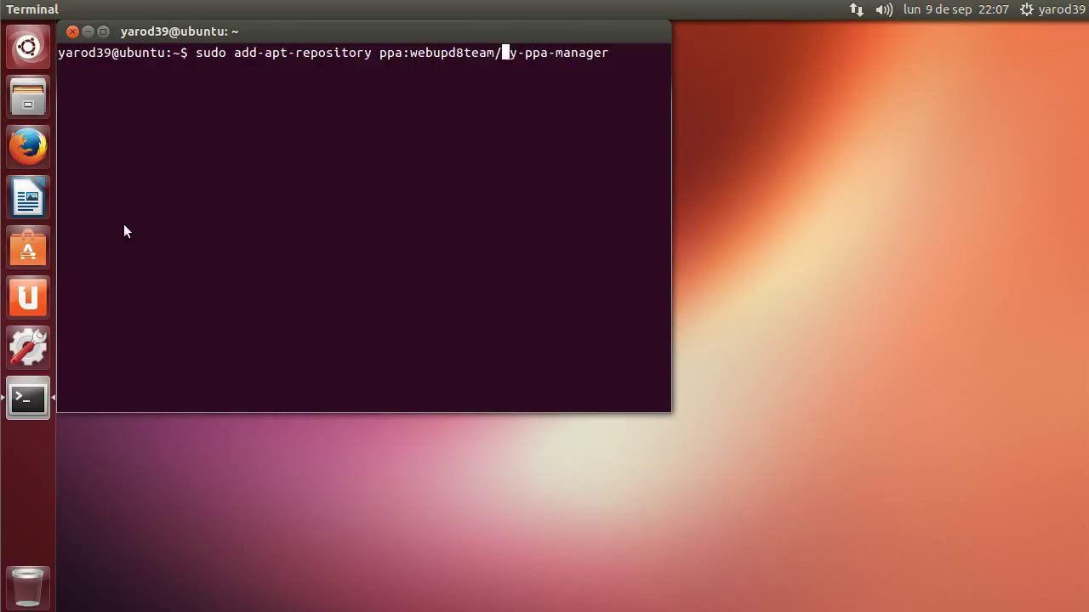
key(Delete)
Run the add-apt-repository command, enter the account password, and agree to add the PPA
key(Return)
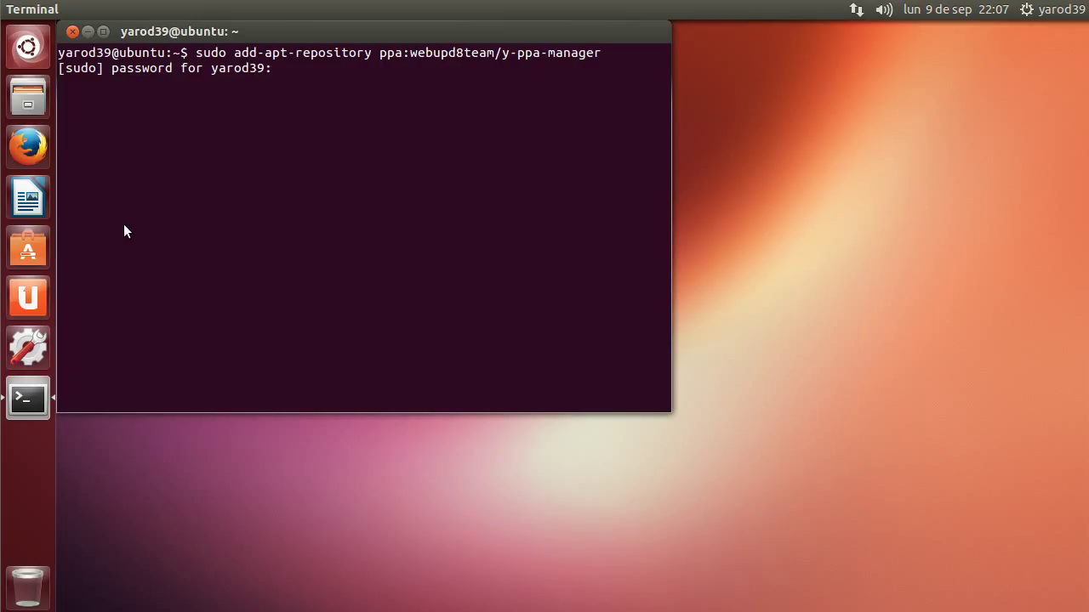
key(Return)
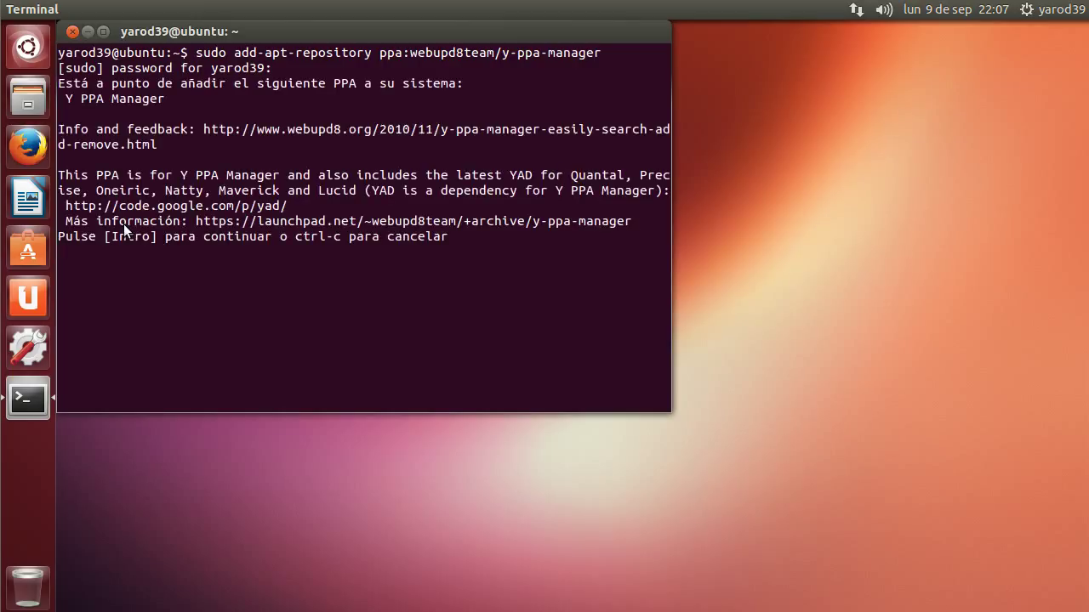
key(Return)
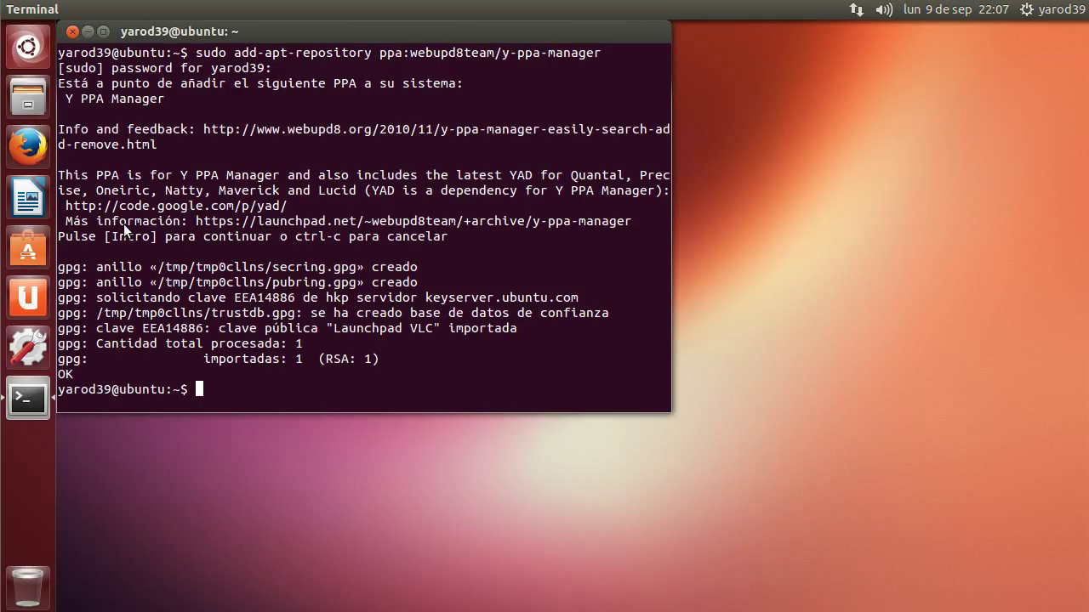
Refresh the package lists with the command sudo apt-get update
text(sudo apt-get update)
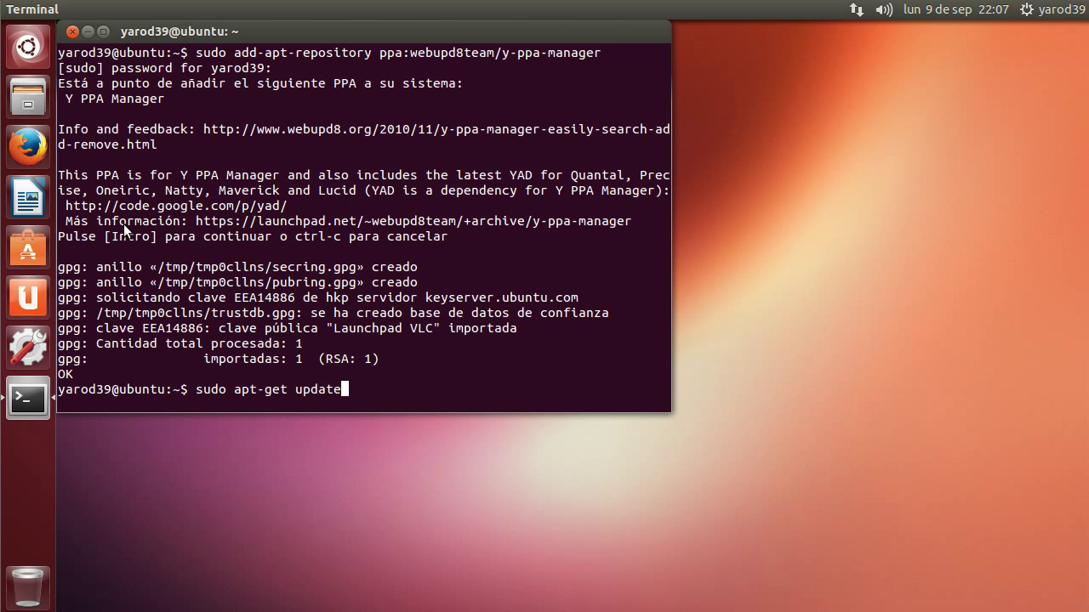
key(Return)
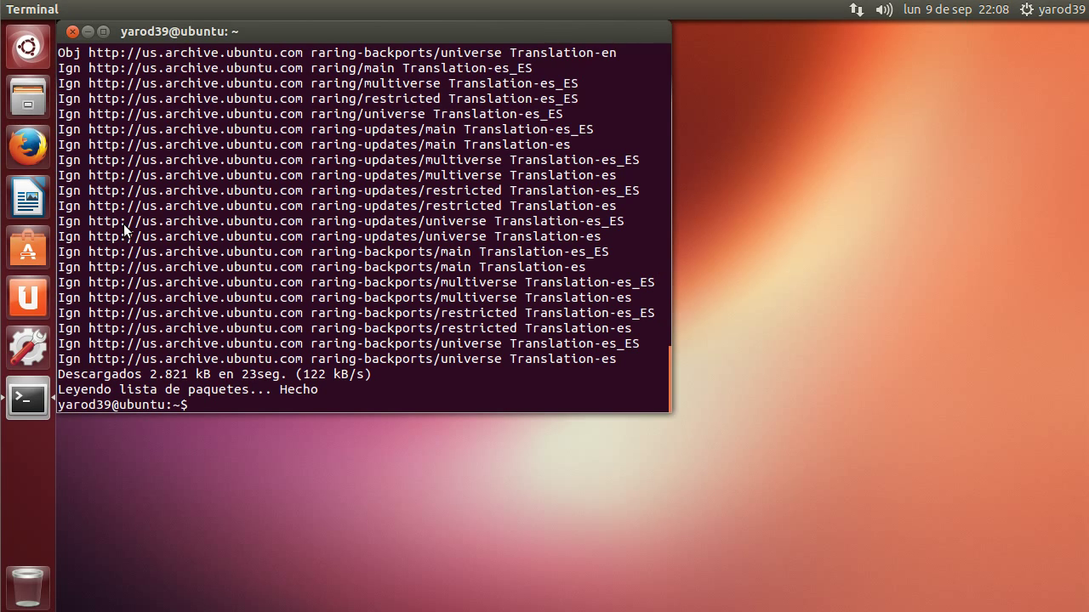
Run sudo apt-get install y-ppa-manager, accept the installation with s, and exit the terminal
text(sudo apt-get instal)
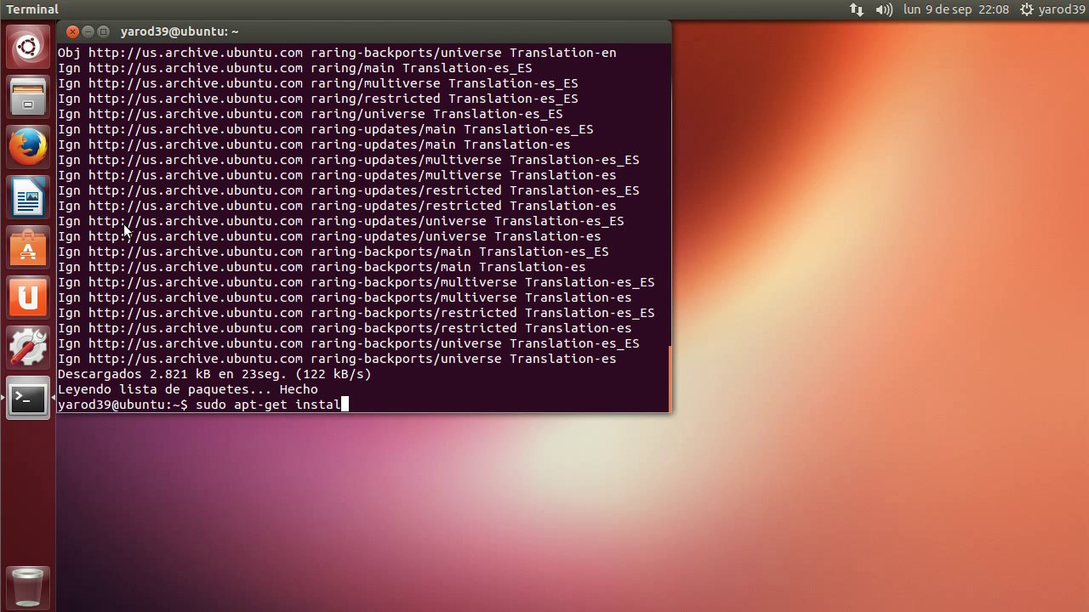
text(l y-ppa-manager)
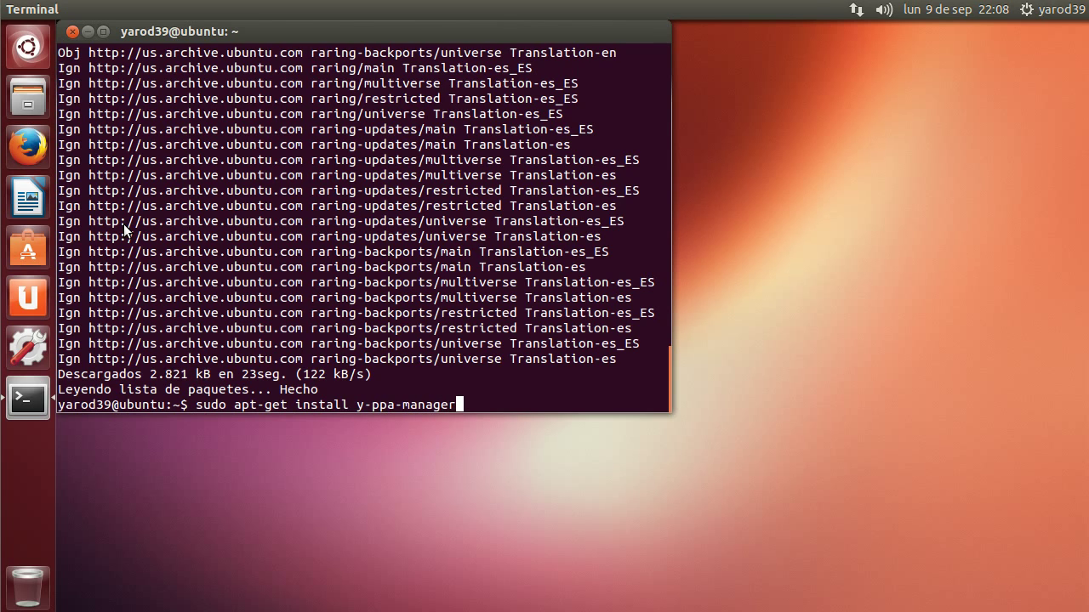
key(Return)
text(s)
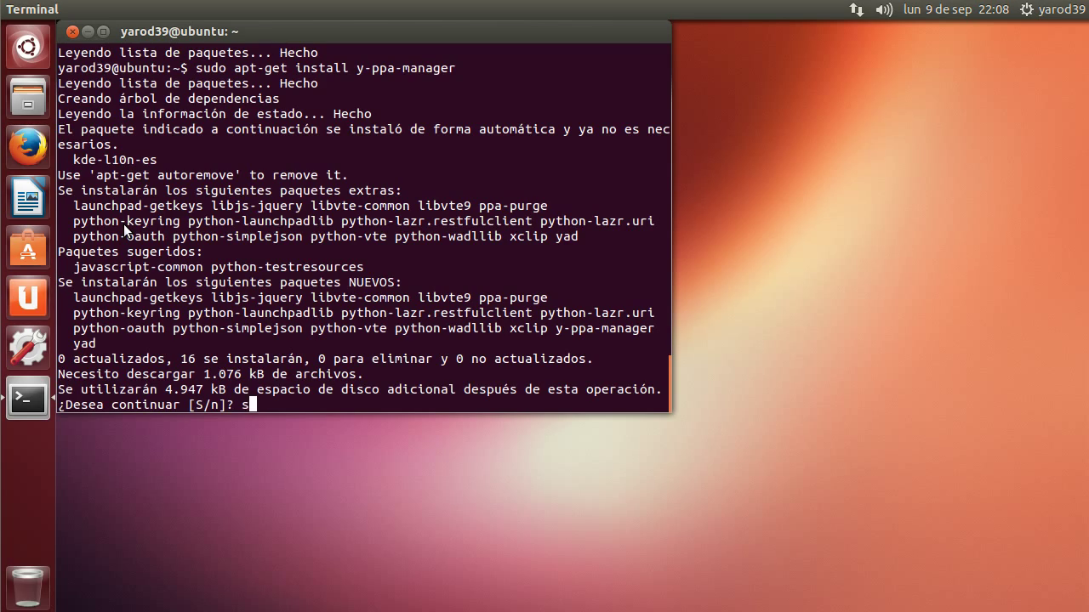
key(Return)
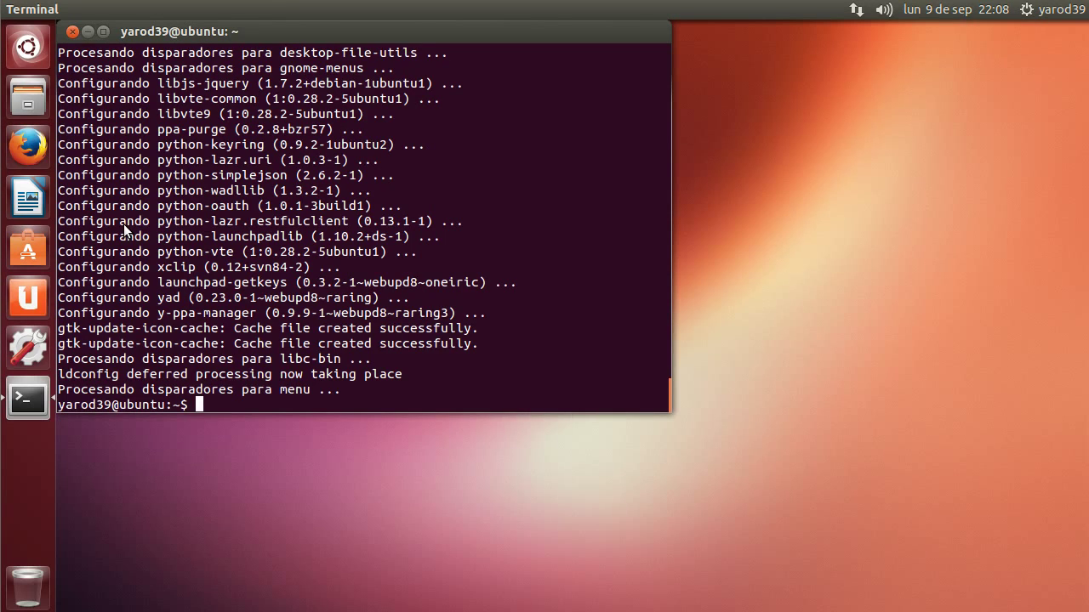
text(t)
key(Return)
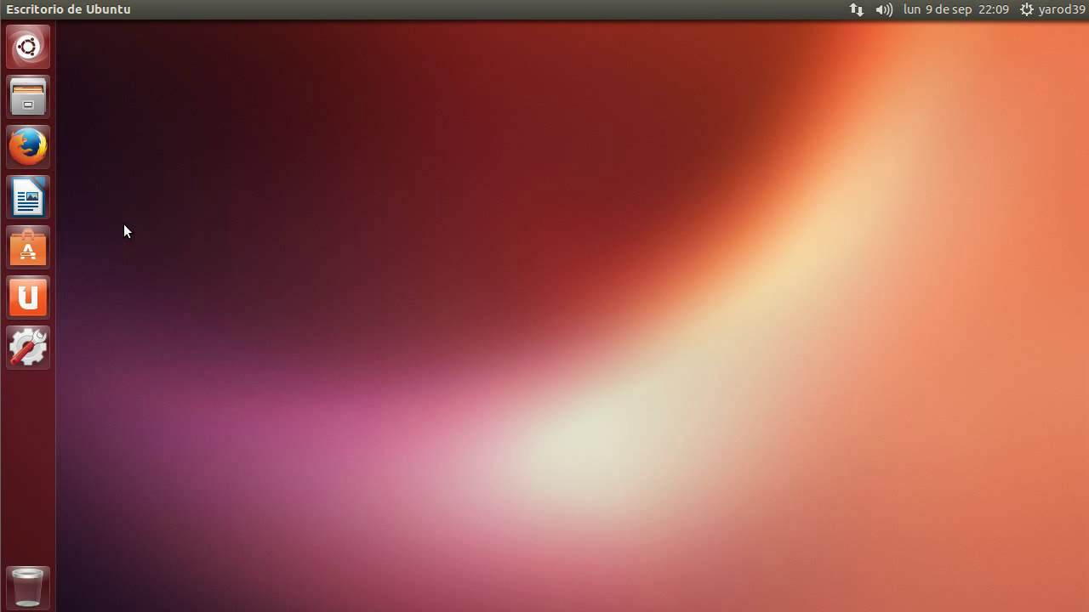
Find and start Y PPA Manager, authenticate with the account password, and keep it in the launcher
click(30, 47)
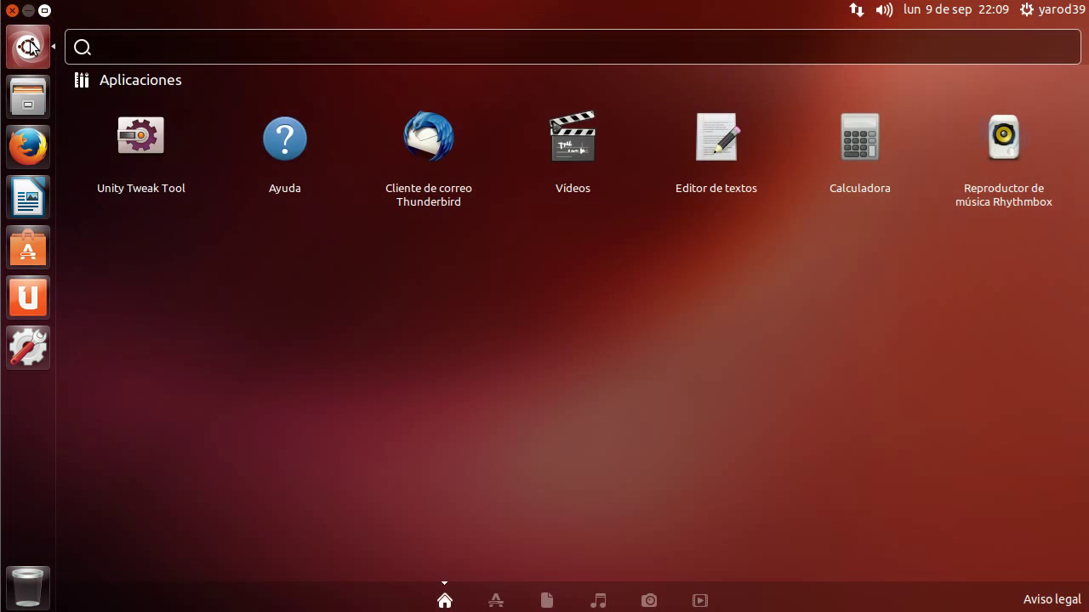
text(y)
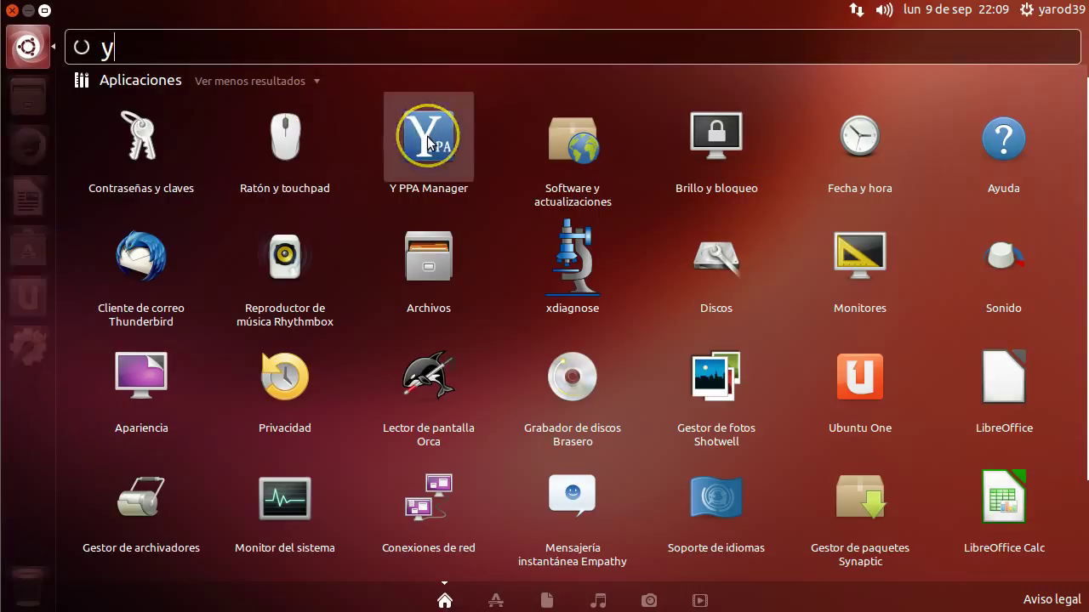
click(427, 136)
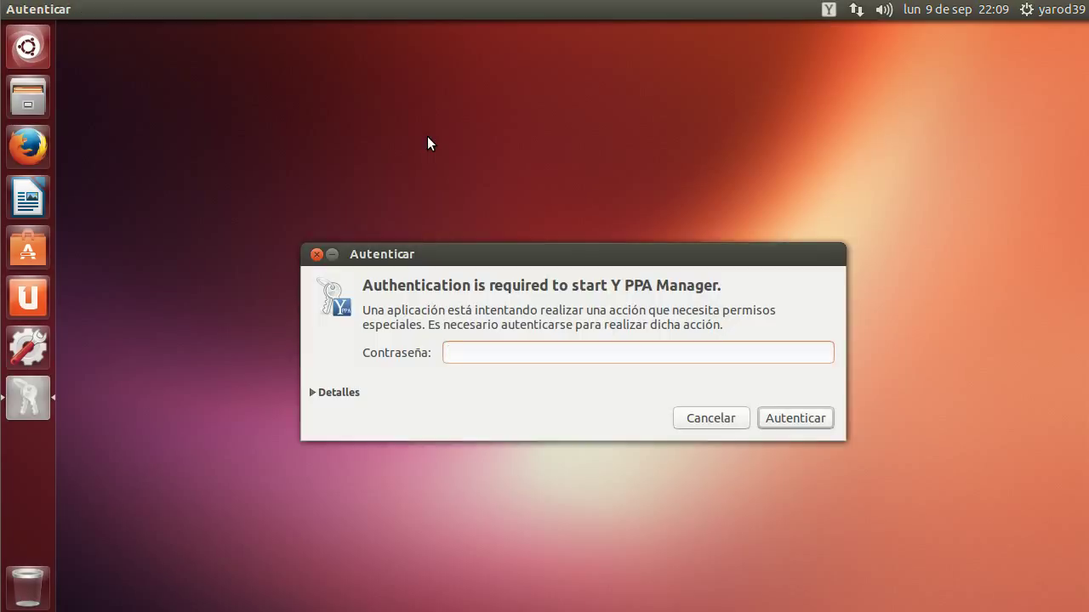
text(••••••••)
key(Return)
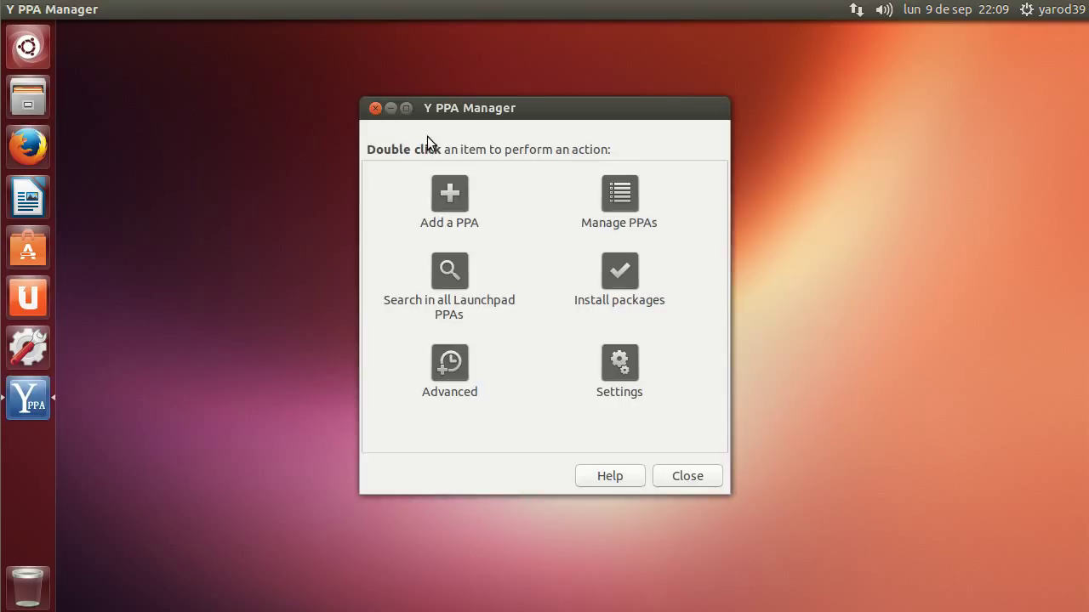
right_click(34, 402)
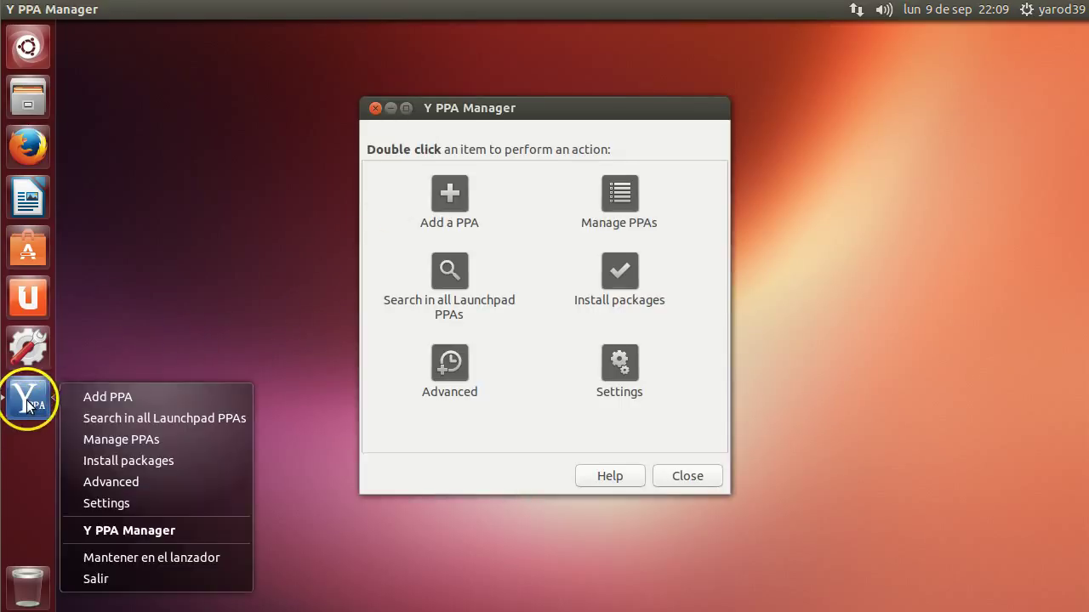
click(116, 558)
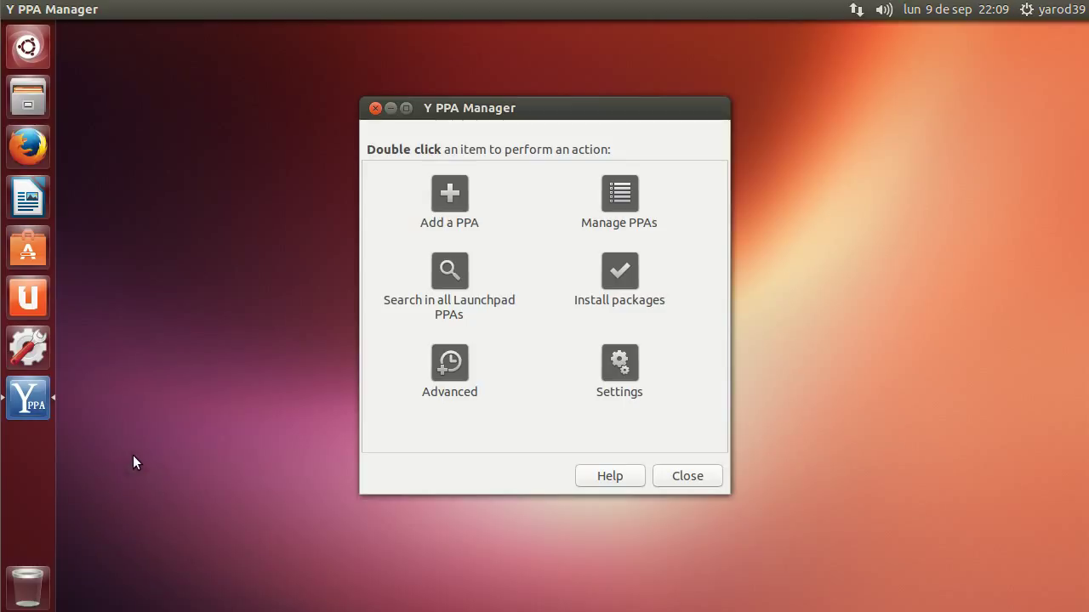
Search all Launchpad PPAs for nomacs, without Deep Search
click(453, 272)
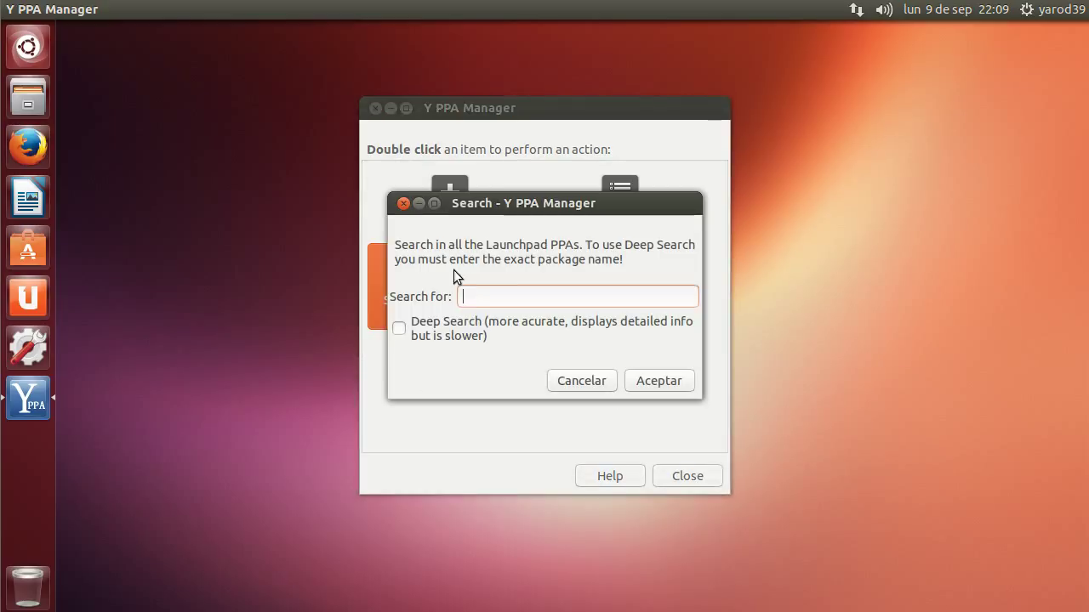
text(nomacs)
key(Return)
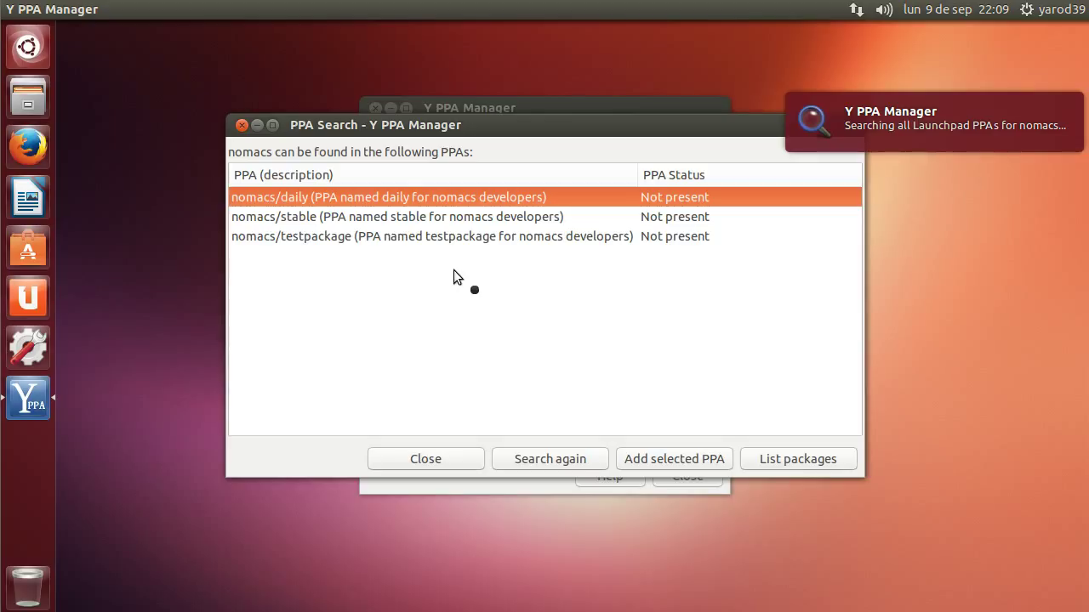
Choose the nomacs package from the nomacs/daily PPA and confirm adding the PPA and installing the package
double_click(426, 201)
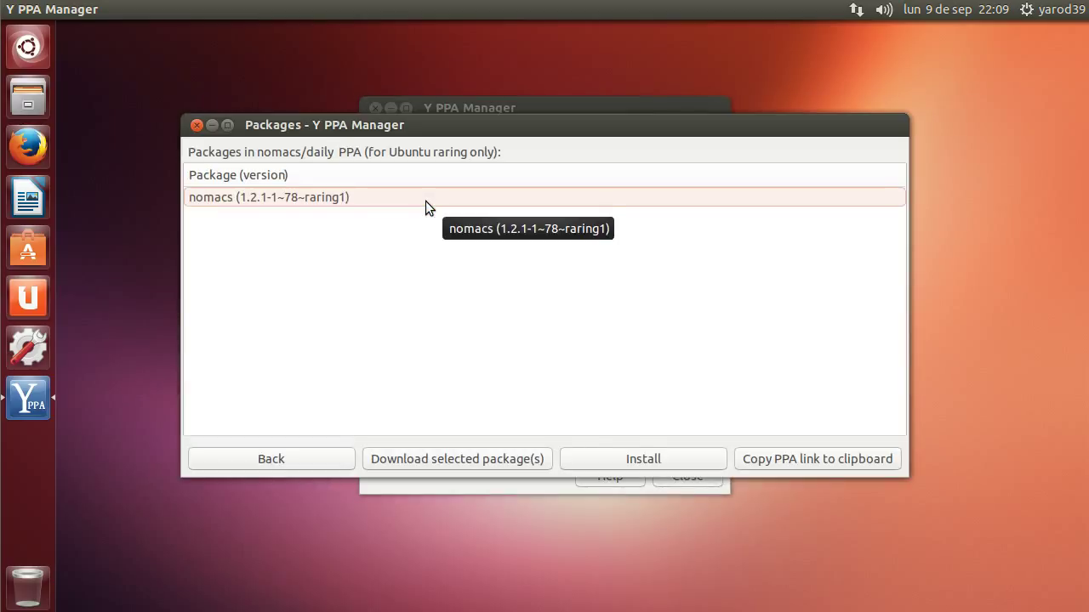
double_click(425, 201)
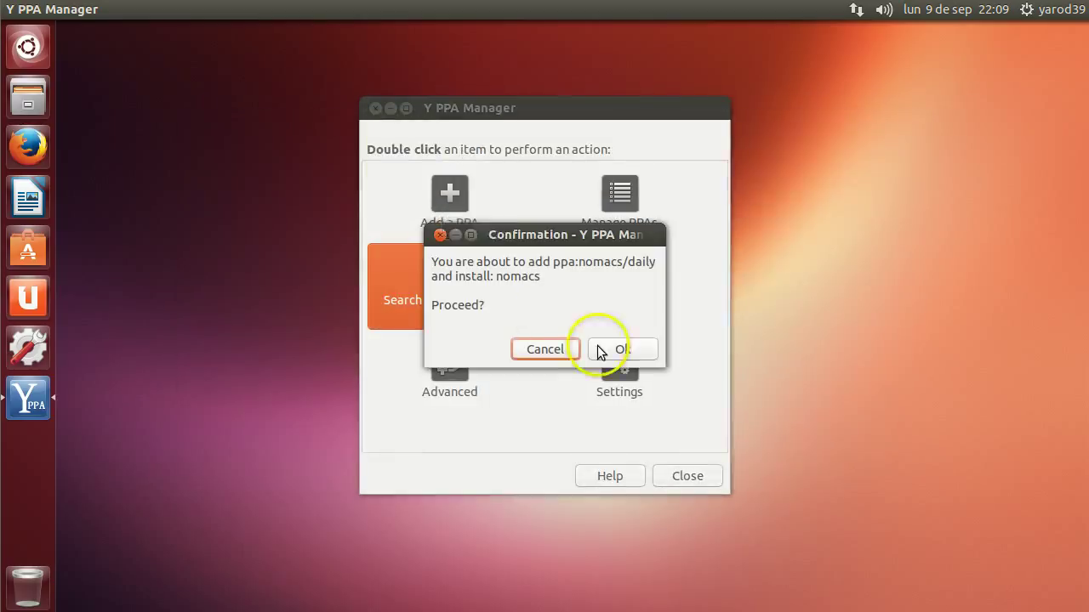
click(612, 350)
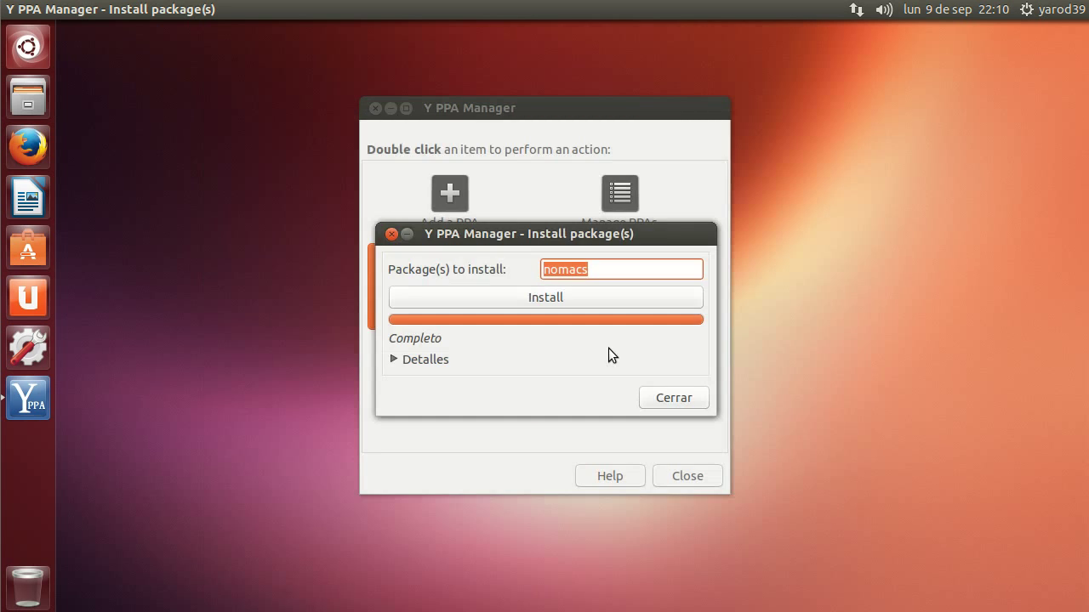
Close the package installation window and Y PPA Manager, search the system for nomacs, and start it
click(672, 401)
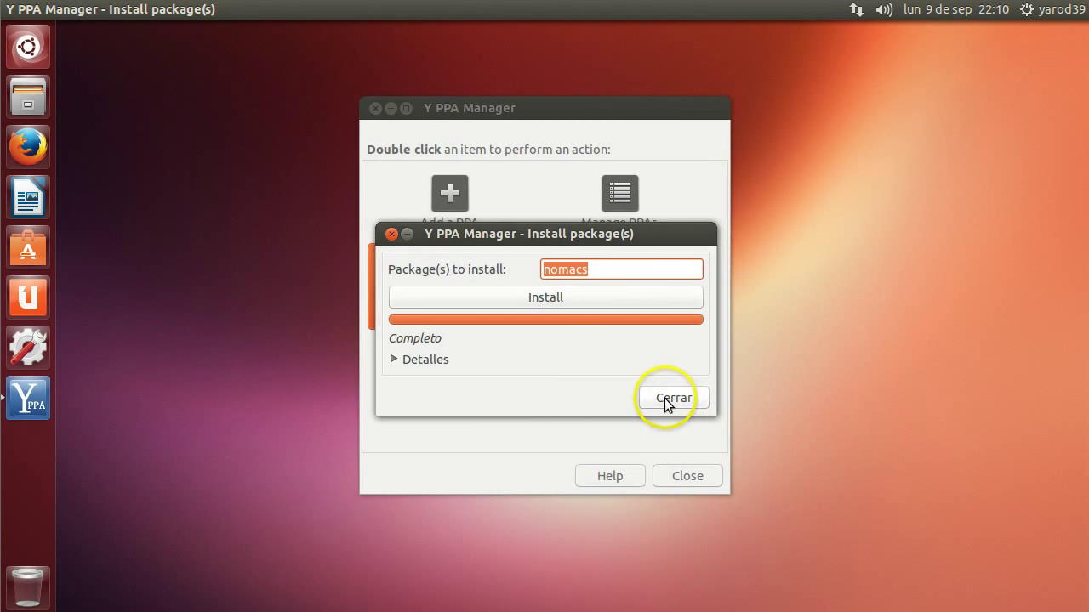
click(688, 476)
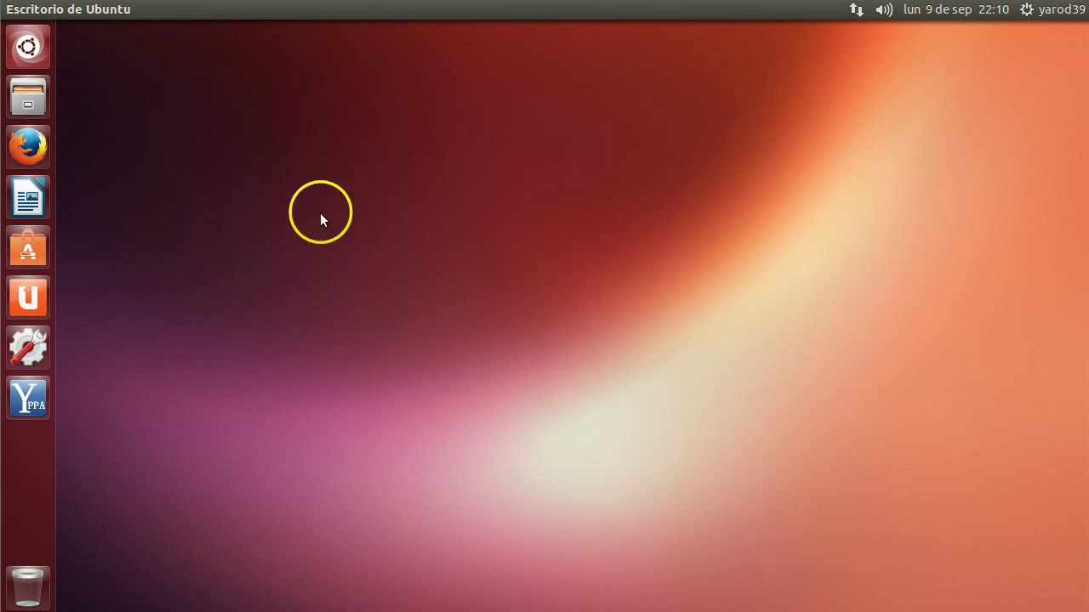
click(29, 48)
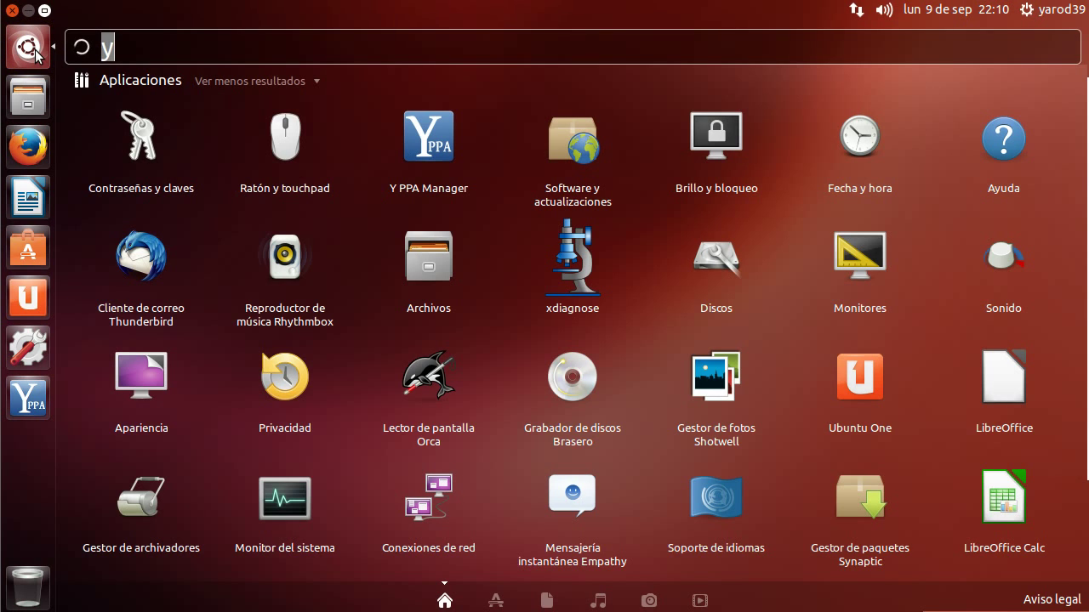
text(no)
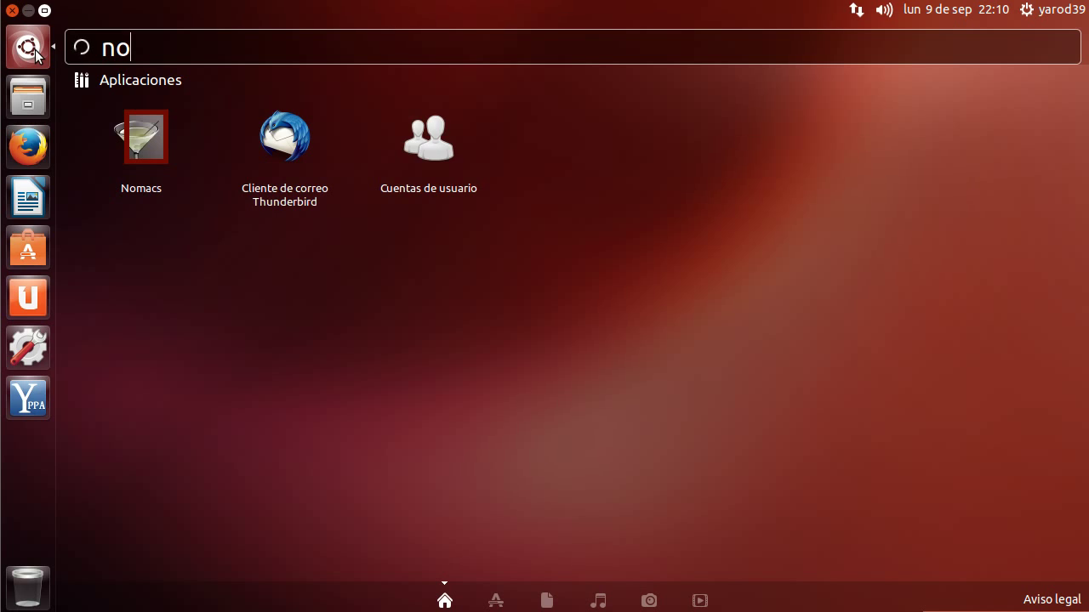
text(macs)
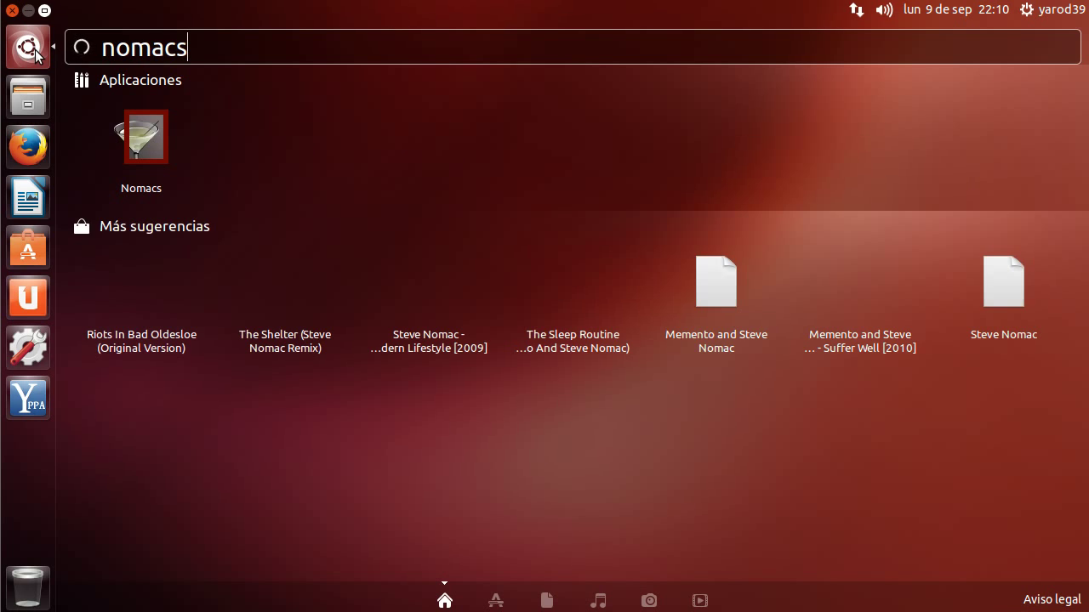
key(Return)
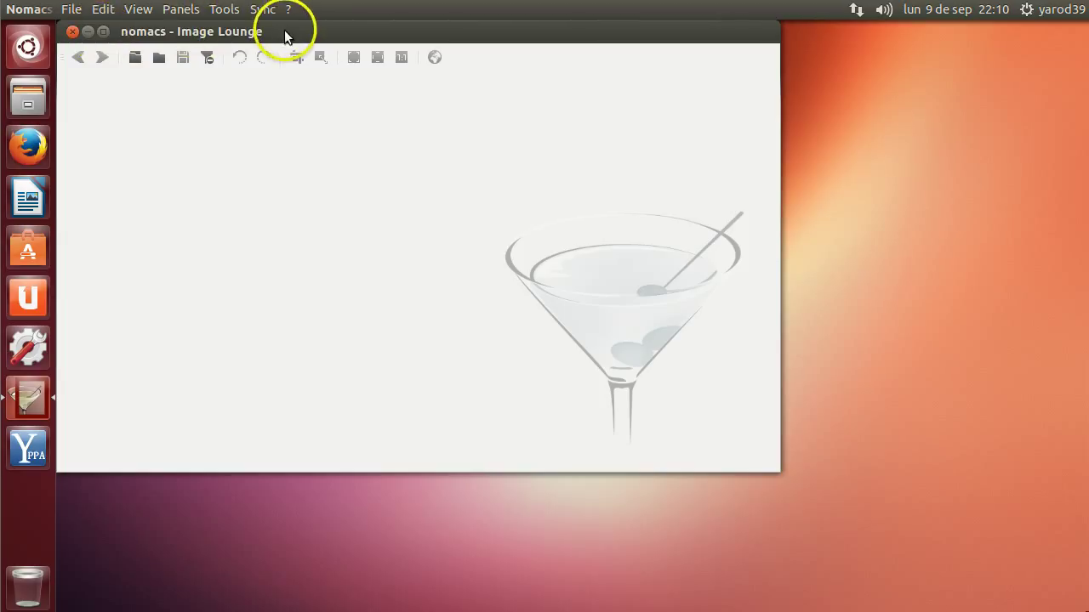
drag(284, 34, 391, 97)
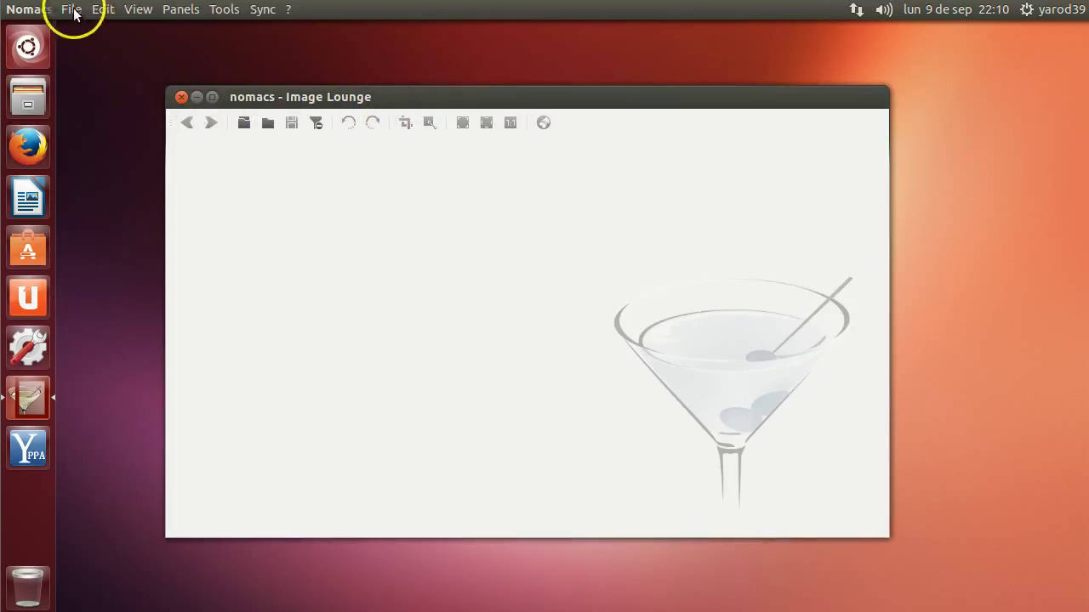
Examine the commands nomacs offers for files, editing, viewing, panels, tools, synchronization and help, including the toolbar options
click(73, 12)
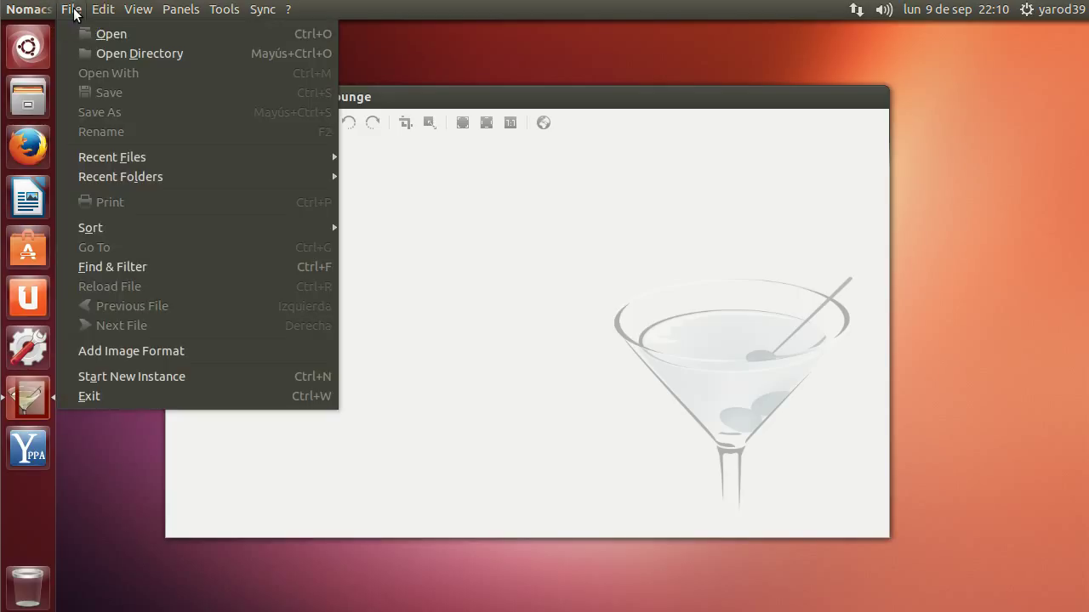
click(103, 10)
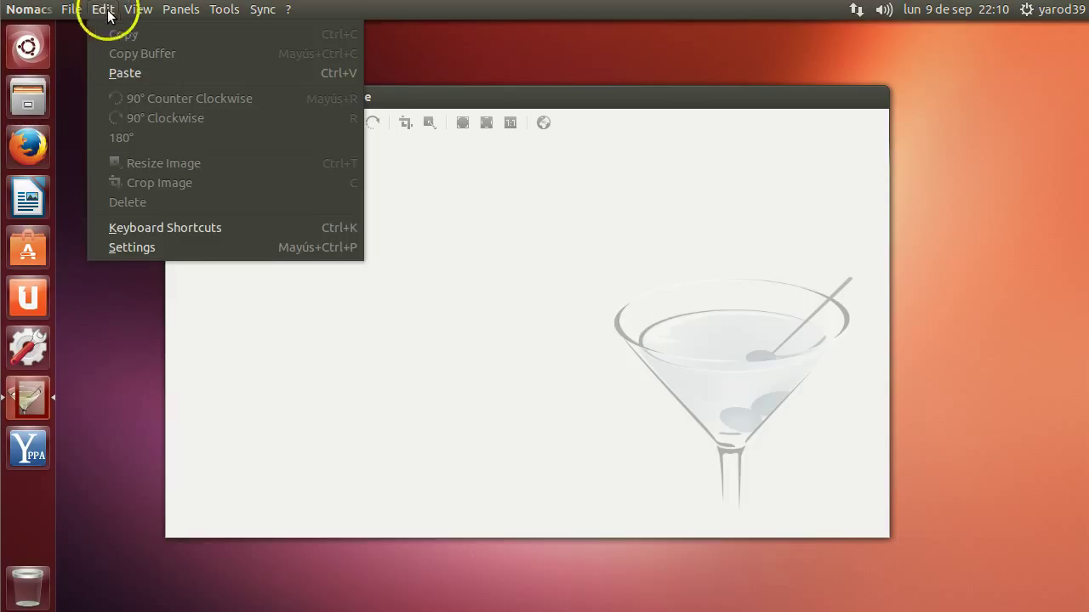
click(132, 11)
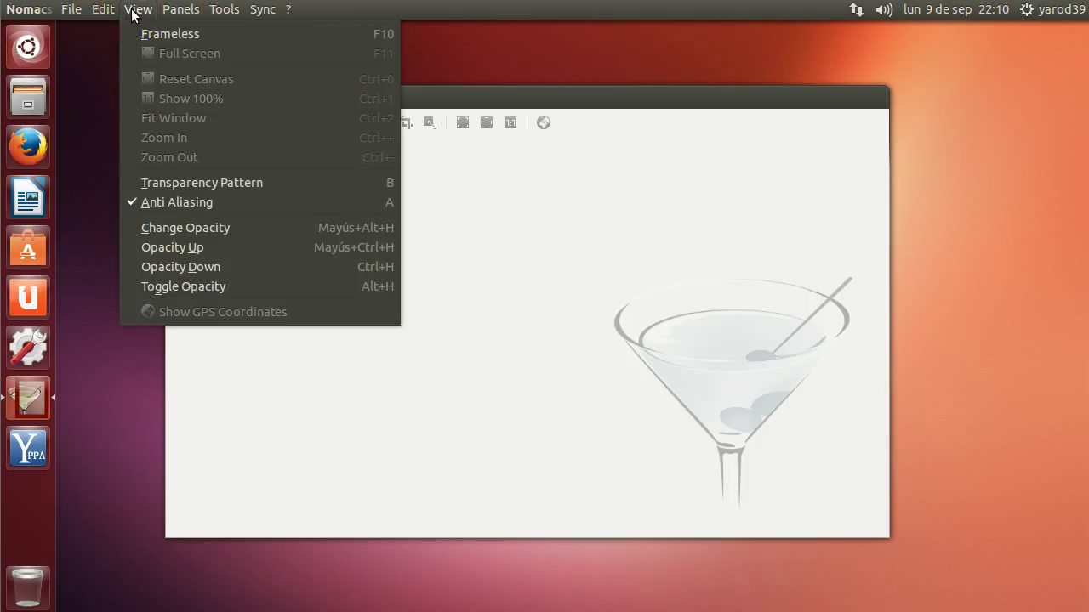
click(182, 10)
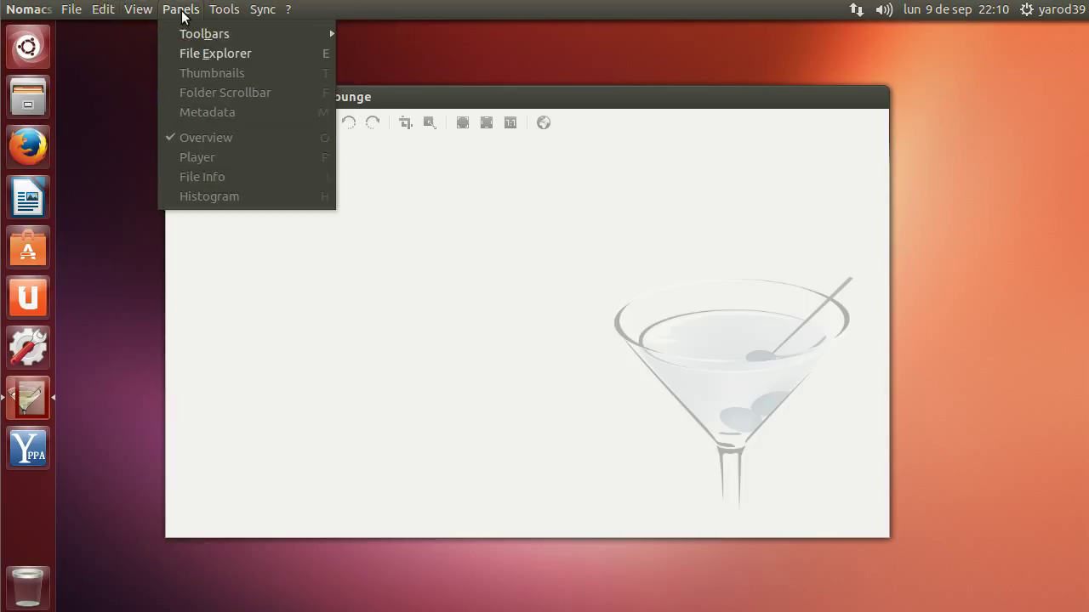
click(214, 11)
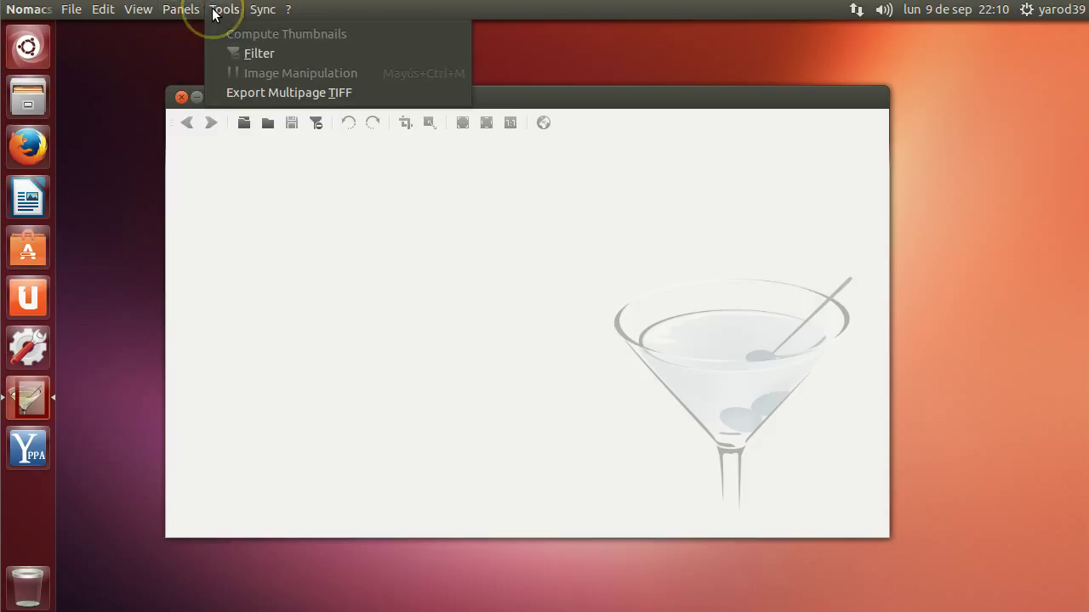
click(255, 12)
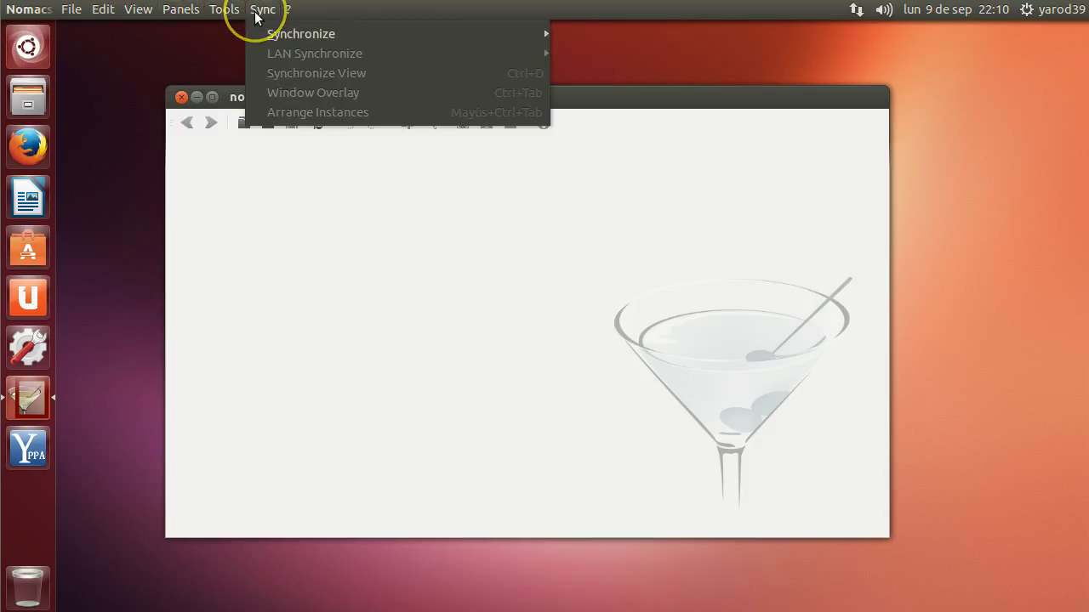
click(287, 10)
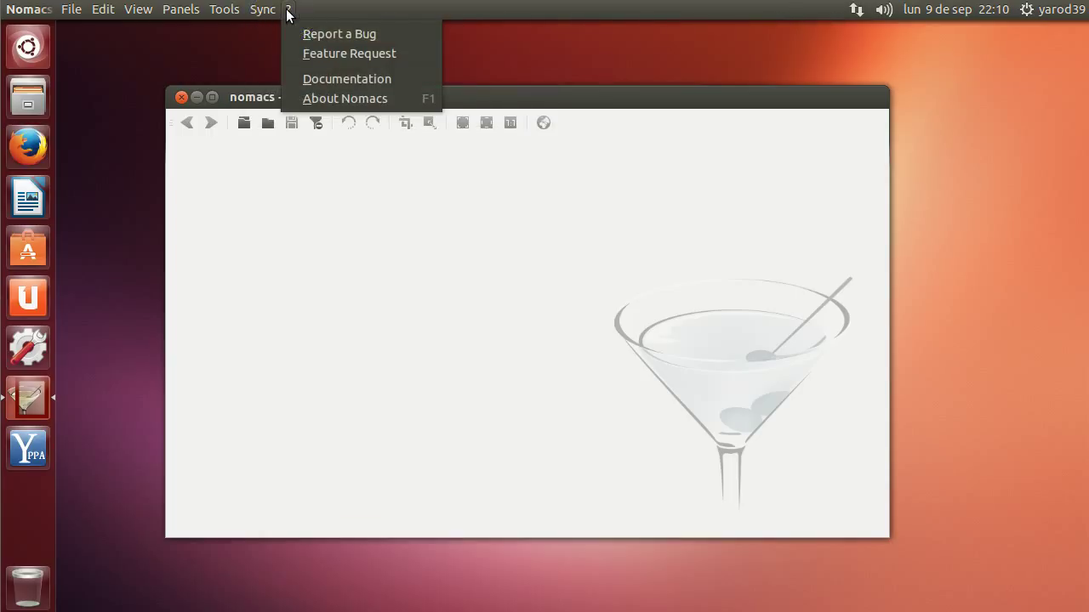
click(257, 10)
click(226, 11)
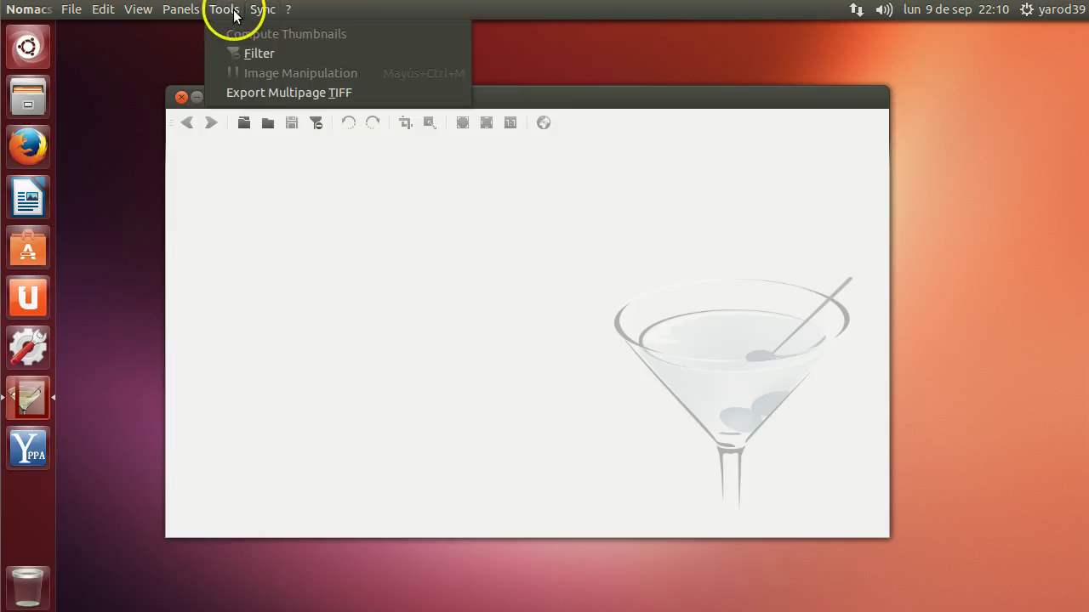
click(181, 12)
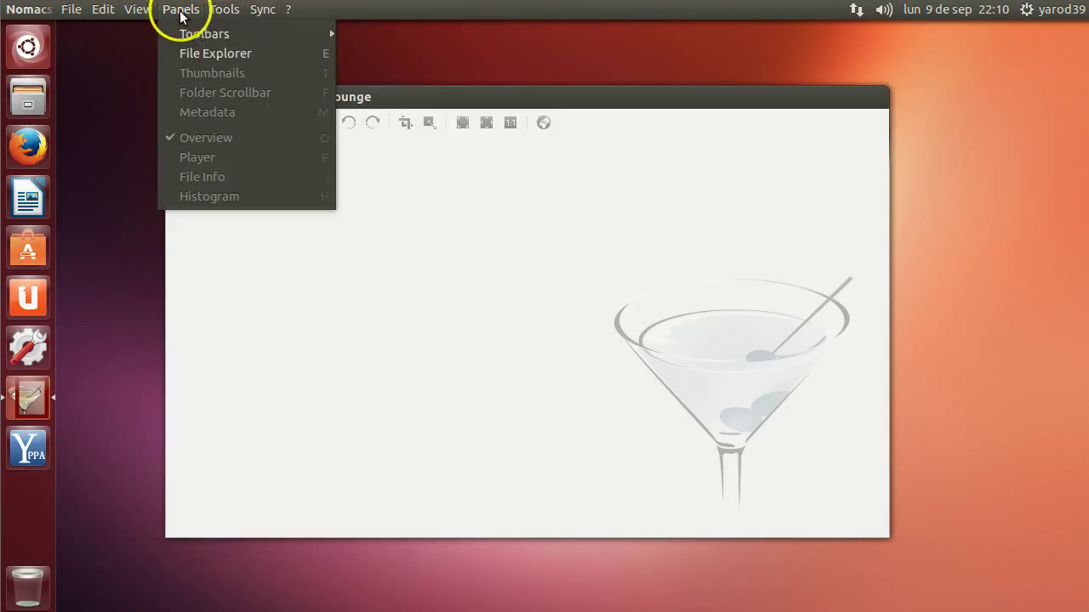
click(188, 34)
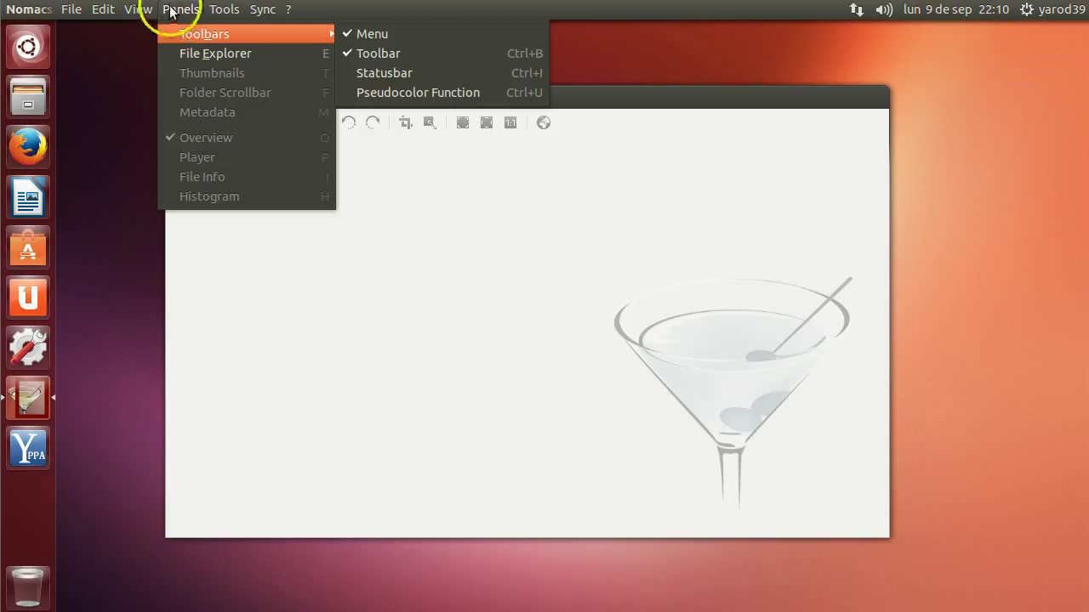
click(141, 10)
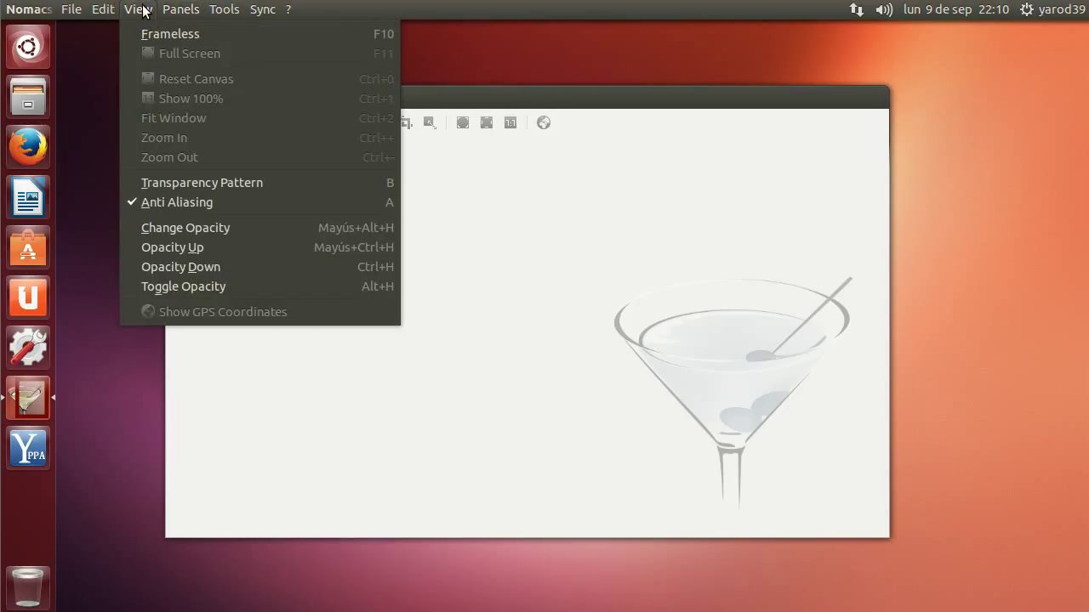
Open the nomacs settings and choose Inglés as the interface language
click(105, 12)
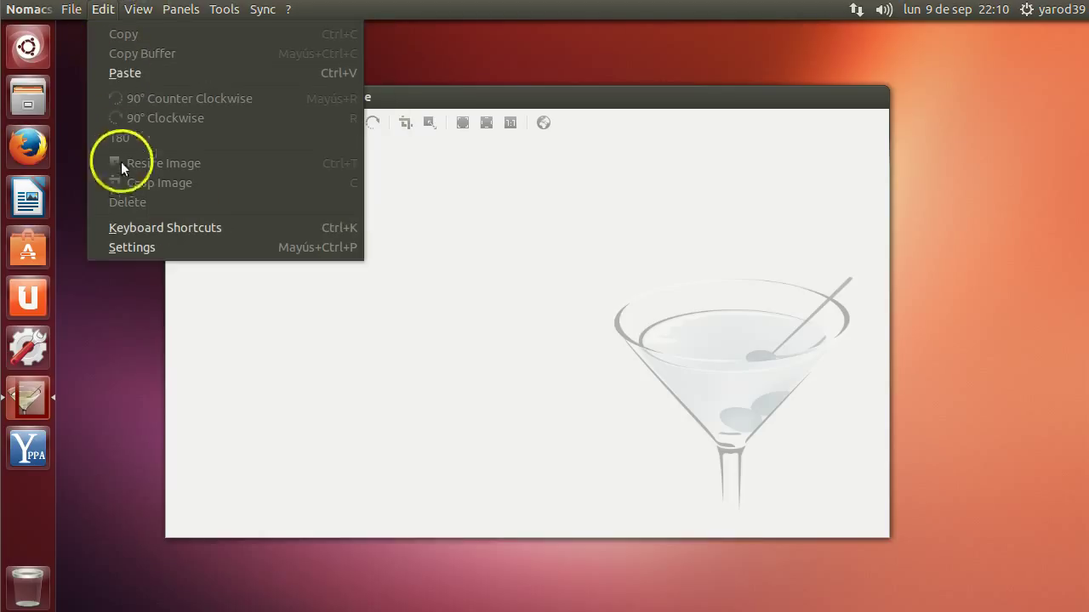
click(127, 247)
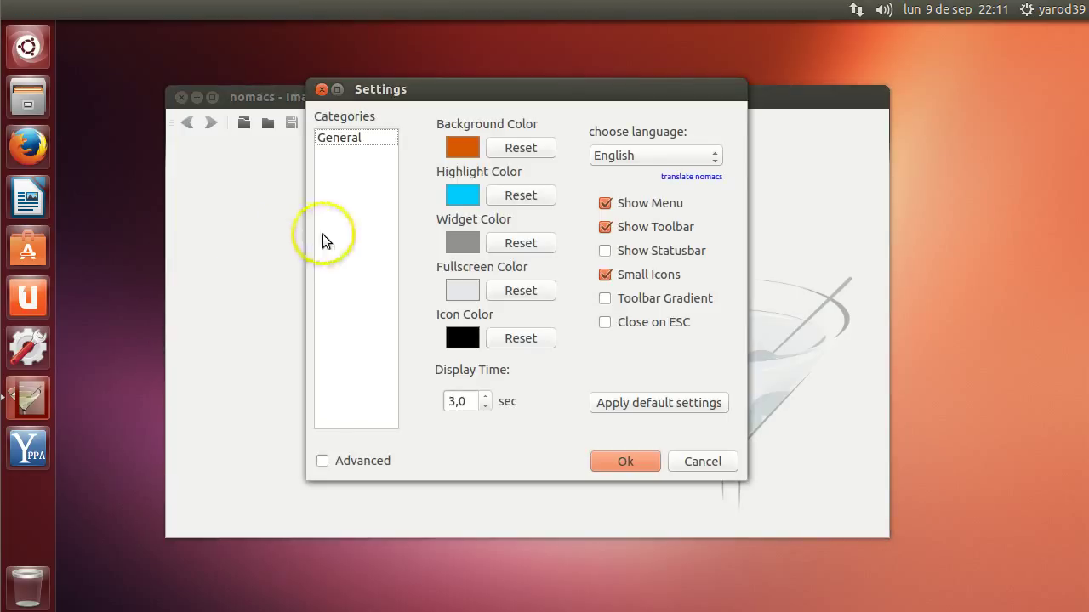
click(713, 159)
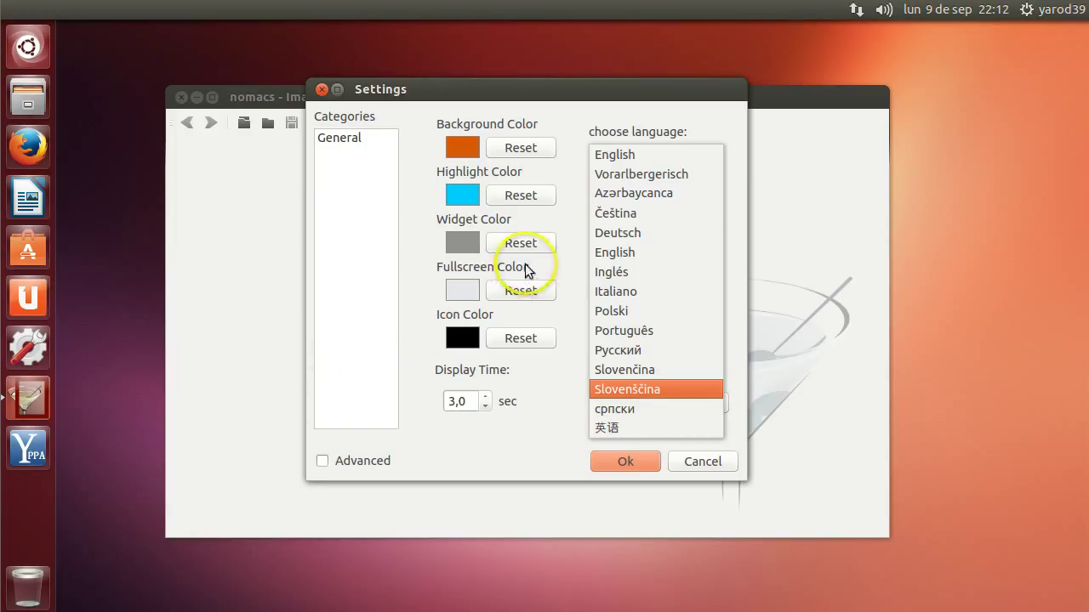
click(631, 233)
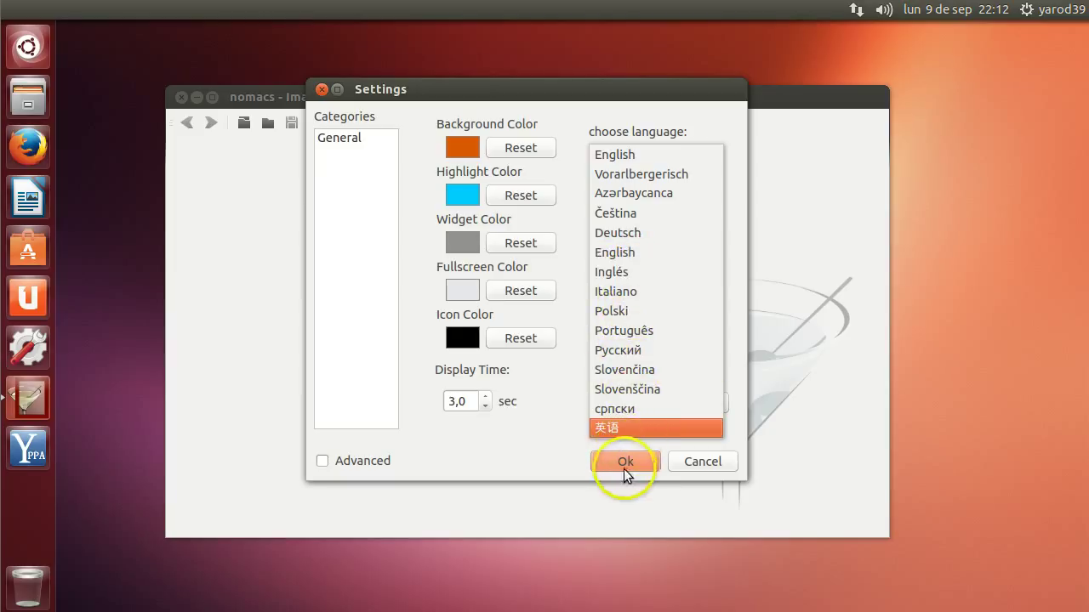
click(638, 274)
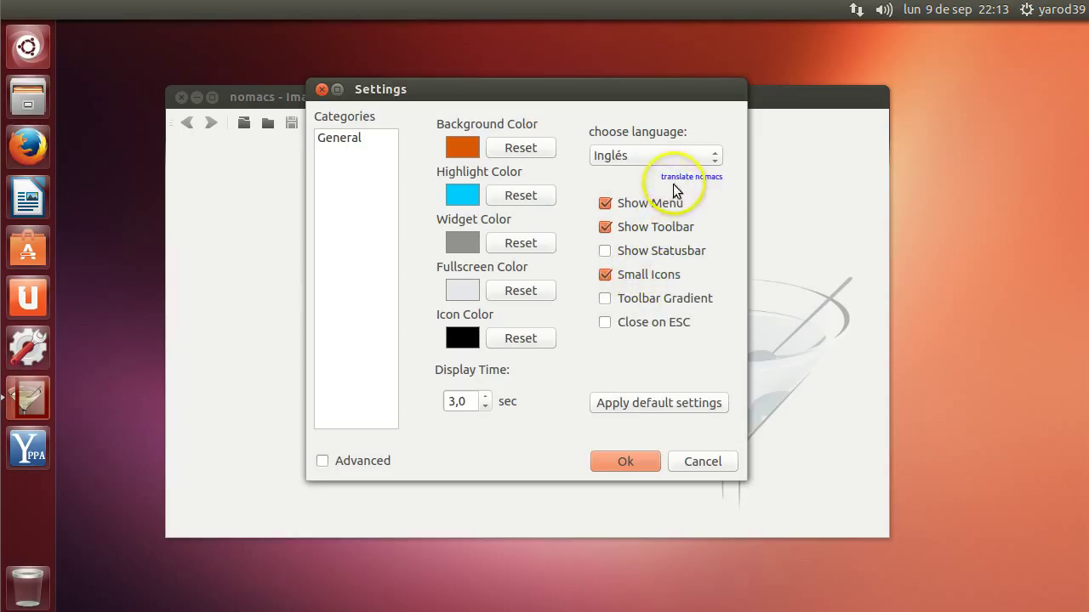
Enable Show Statusbar, Toolbar Gradient and Close on ESC in the general settings
click(646, 252)
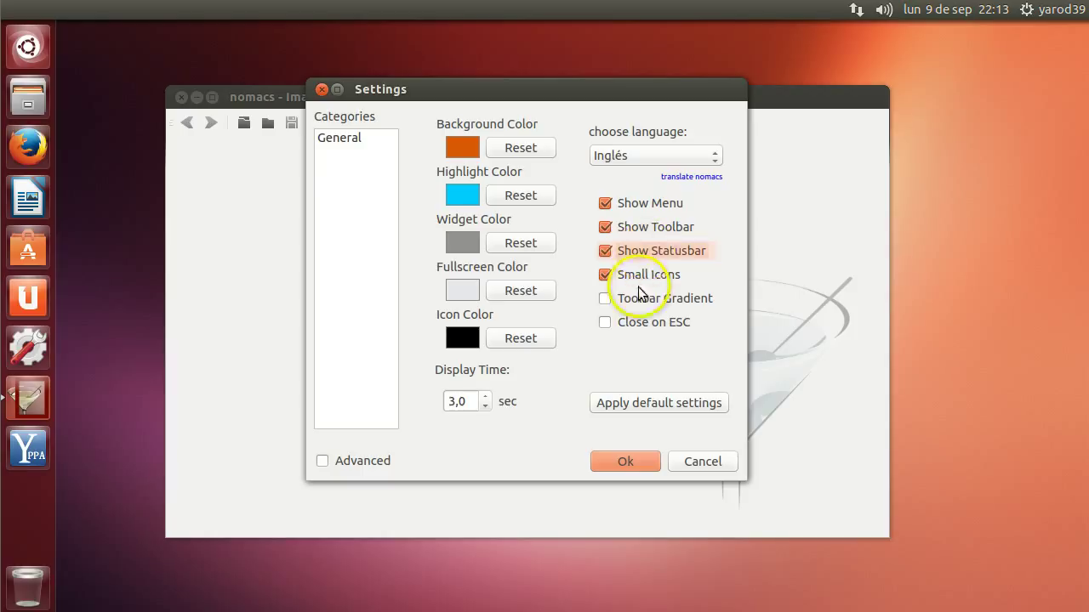
click(640, 299)
click(638, 324)
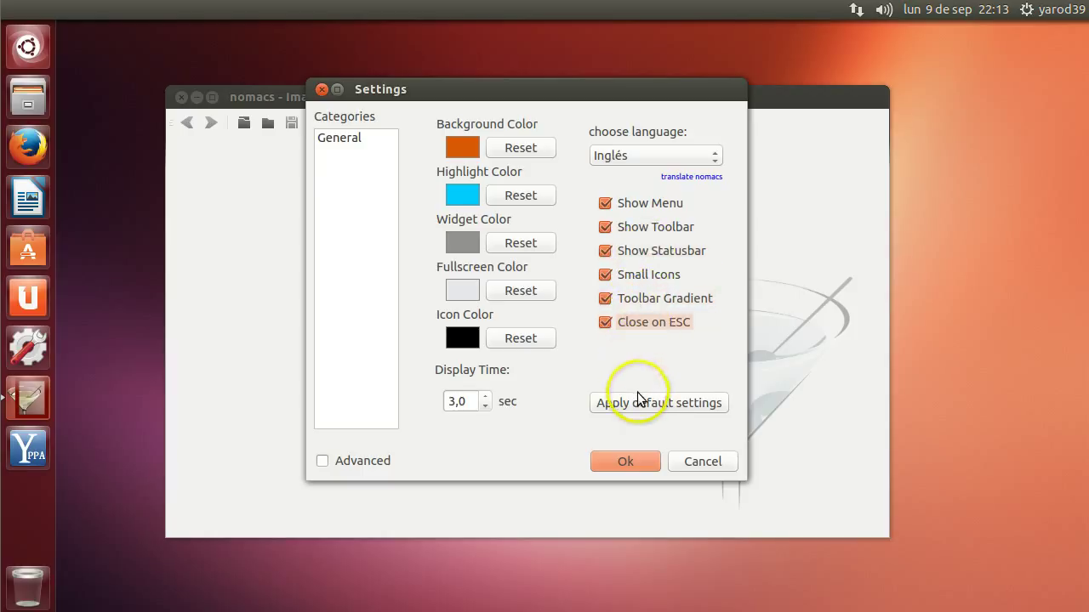
Turn on the Advanced settings and review the General, Display, File Info and Synchronize categories
click(383, 461)
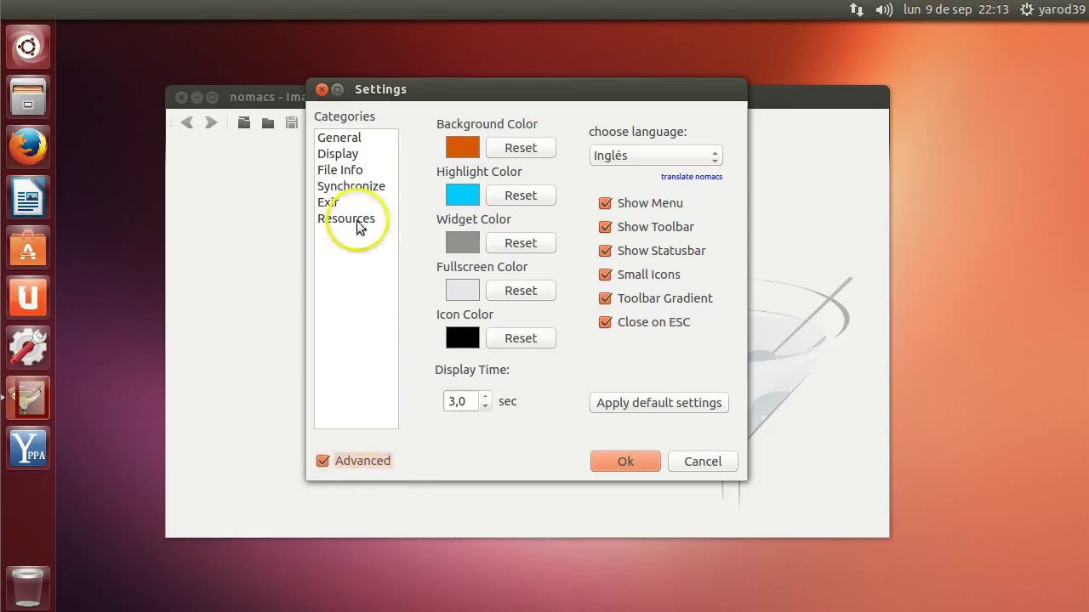
click(345, 141)
click(341, 159)
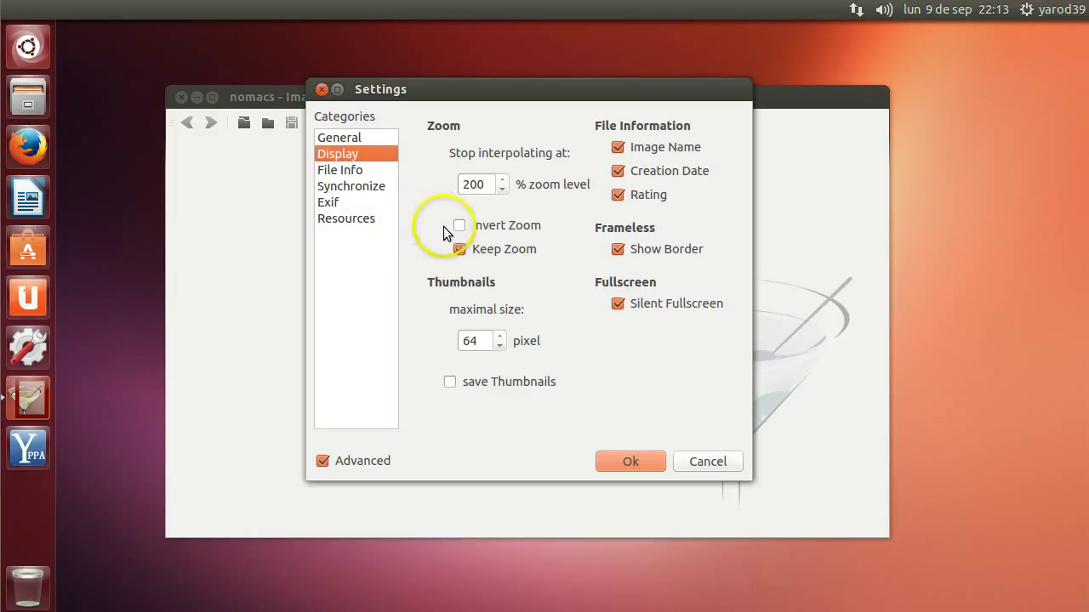
click(346, 174)
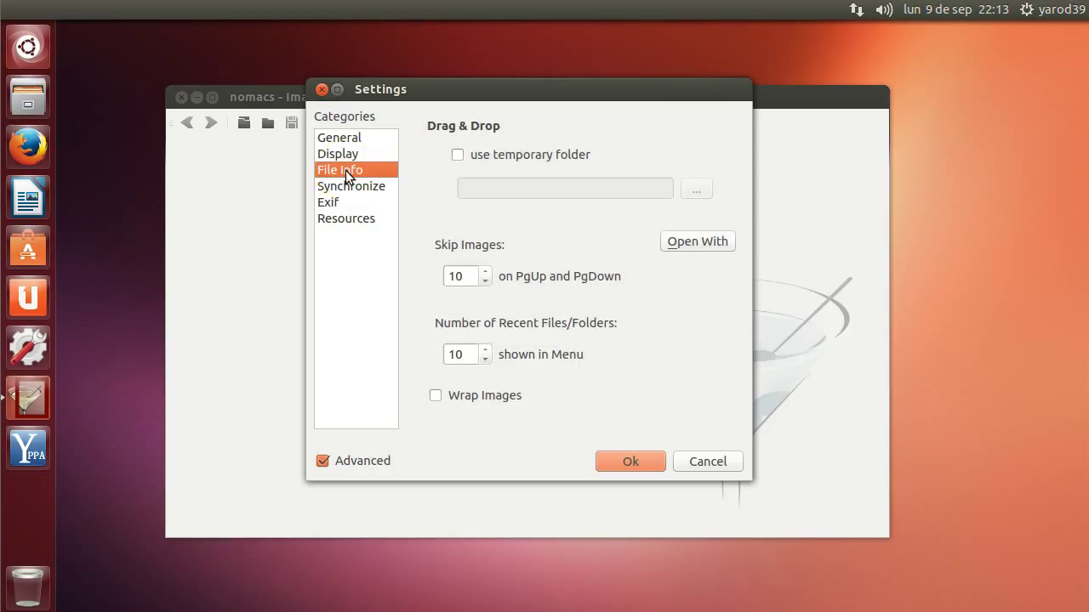
click(345, 187)
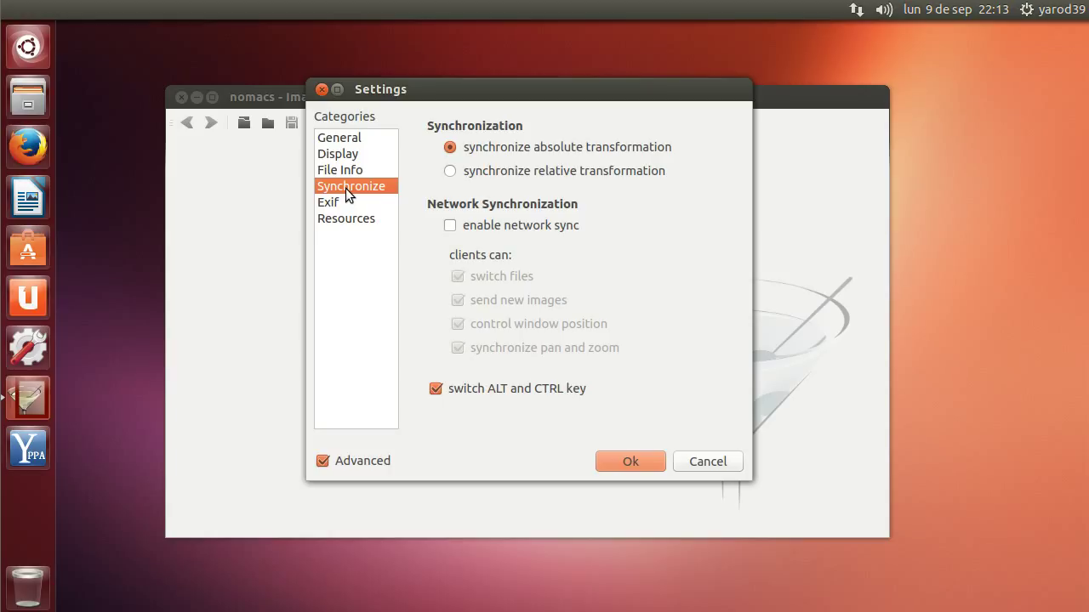
In the Exif settings, enable Date Time Original, Creator, Creator Title, City, Country, Headline, Caption, Copyright, Keywords, Path and File Size
click(344, 204)
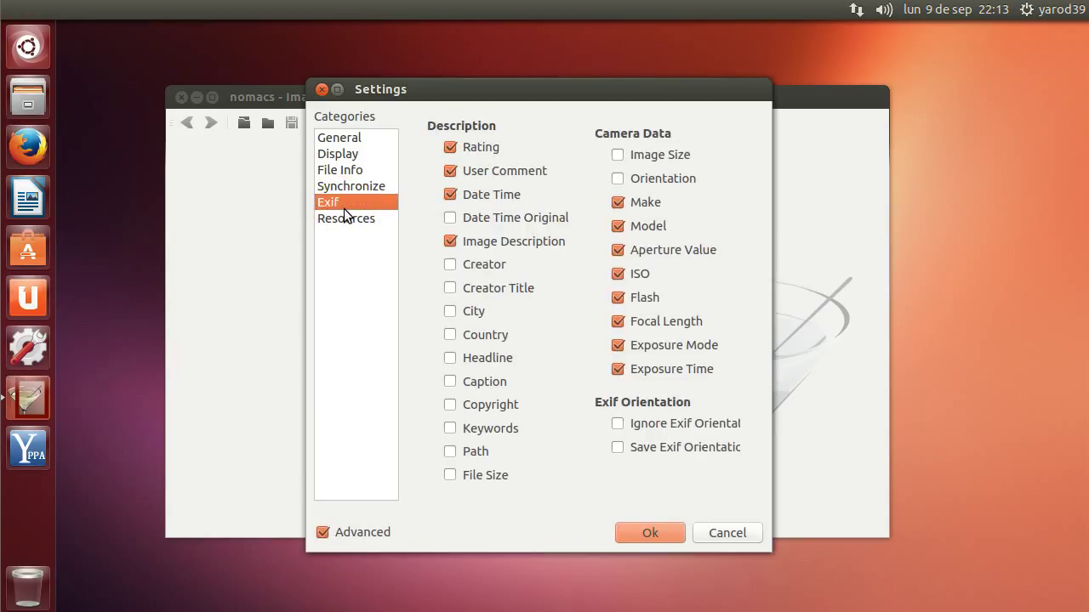
click(474, 219)
click(471, 265)
click(471, 288)
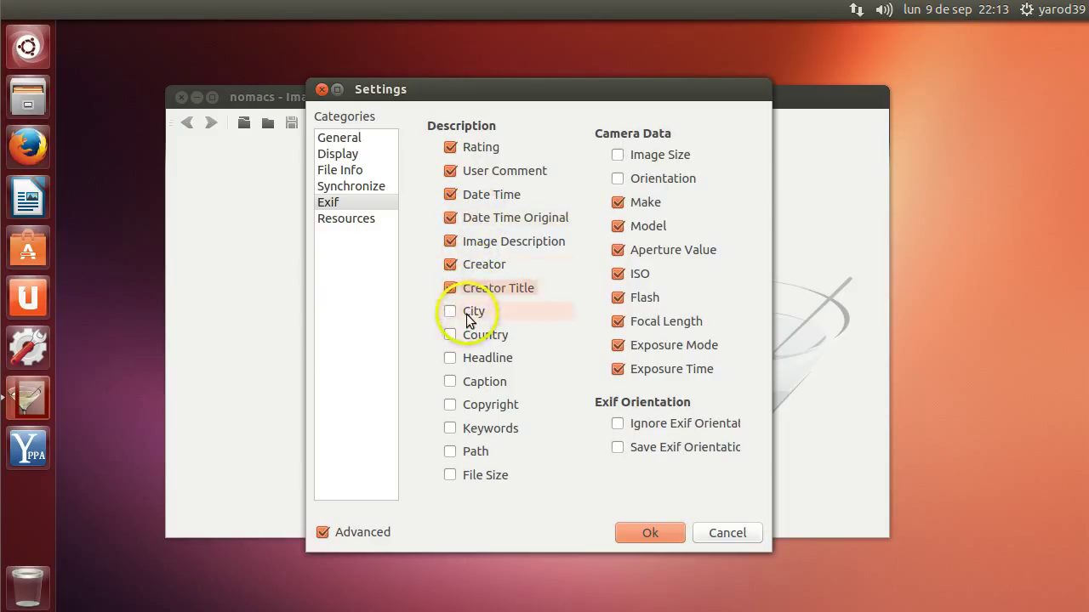
click(468, 313)
click(471, 336)
click(471, 358)
click(472, 382)
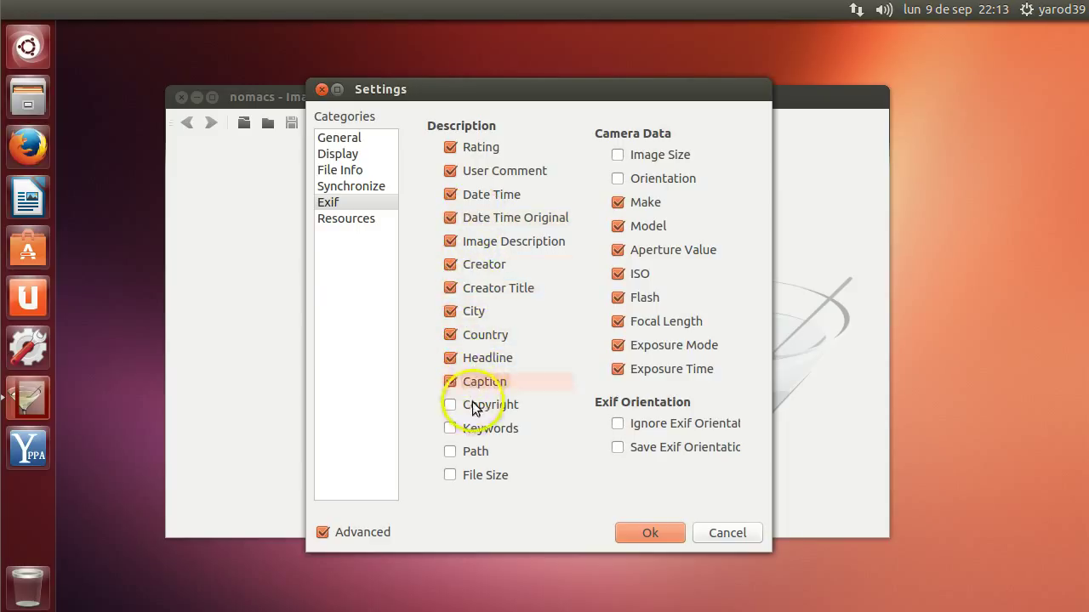
click(473, 404)
click(470, 428)
click(472, 451)
click(477, 475)
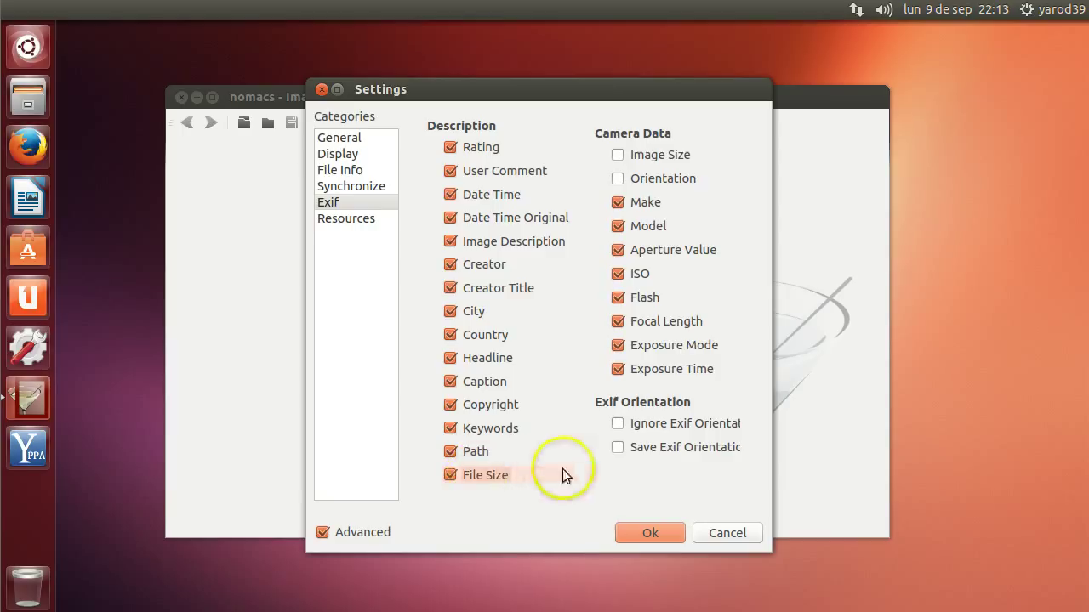
Enable saving and ignoring the Exif orientation, and include Orientation and Image Size in the camera data
click(644, 447)
click(639, 423)
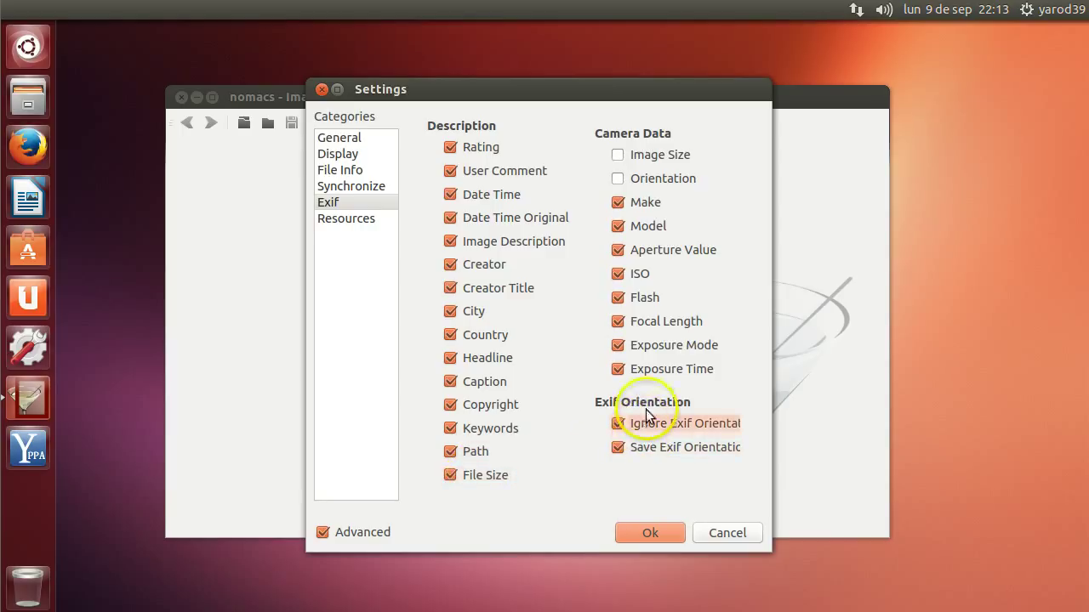
click(662, 179)
click(660, 153)
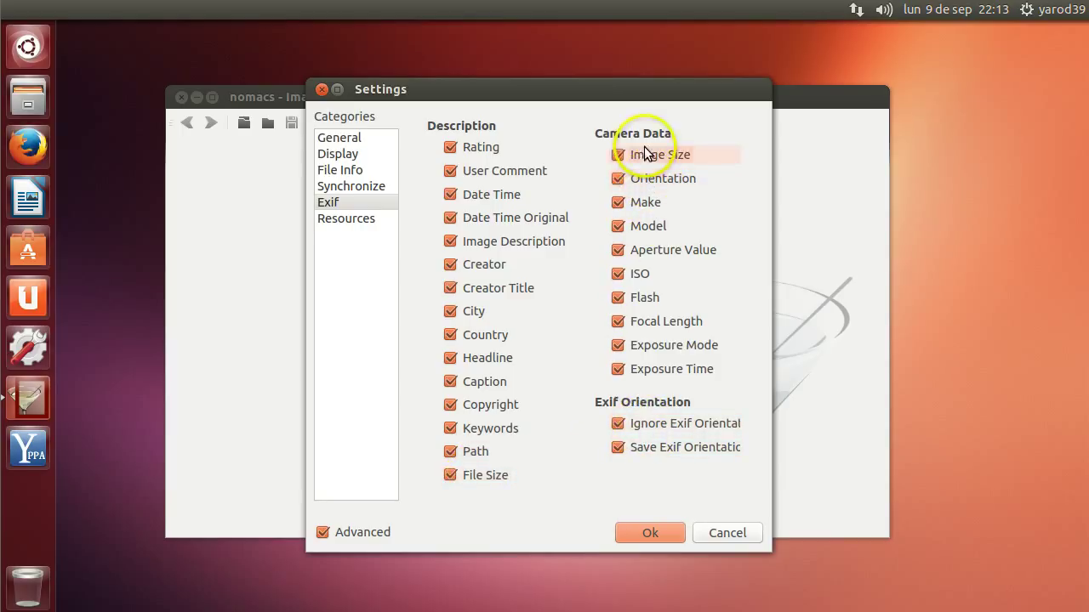
Enable fast thumbnail preview in the Resources settings, apply the settings and maximize the nomacs window
click(352, 223)
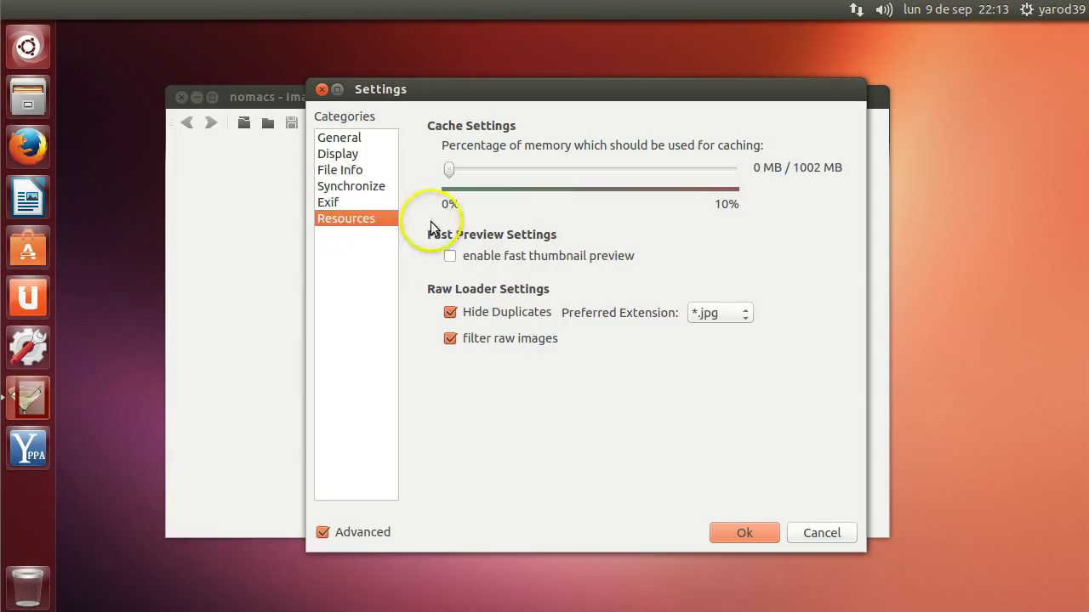
click(485, 256)
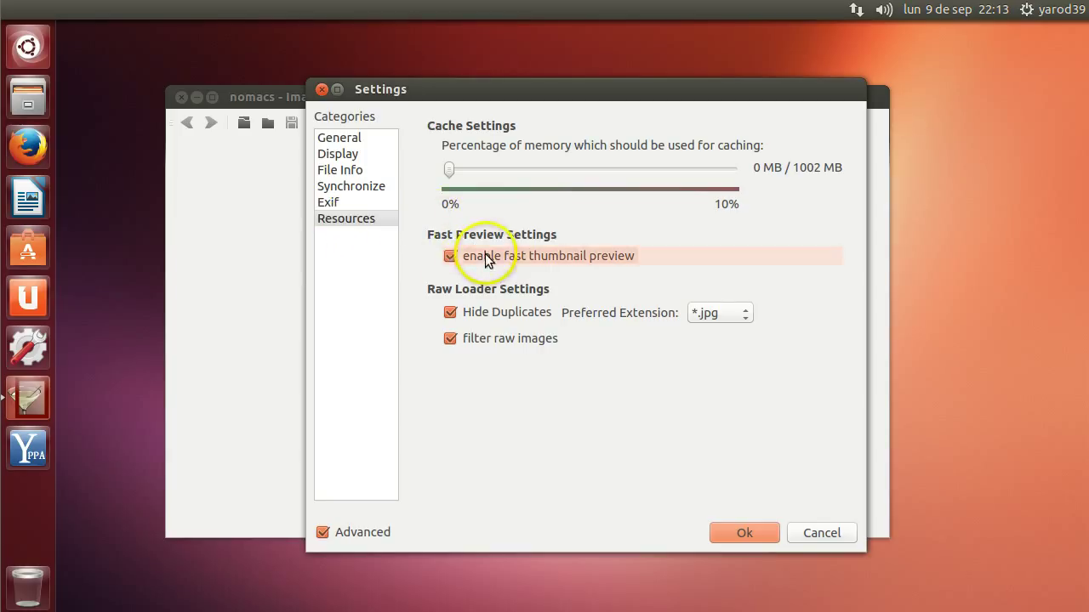
click(747, 532)
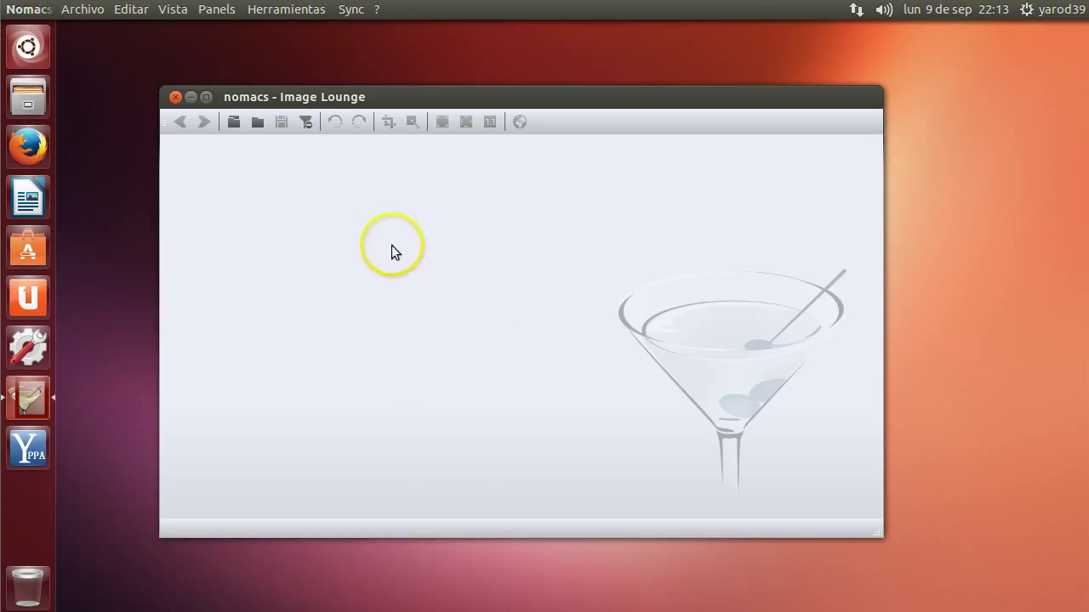
click(205, 98)
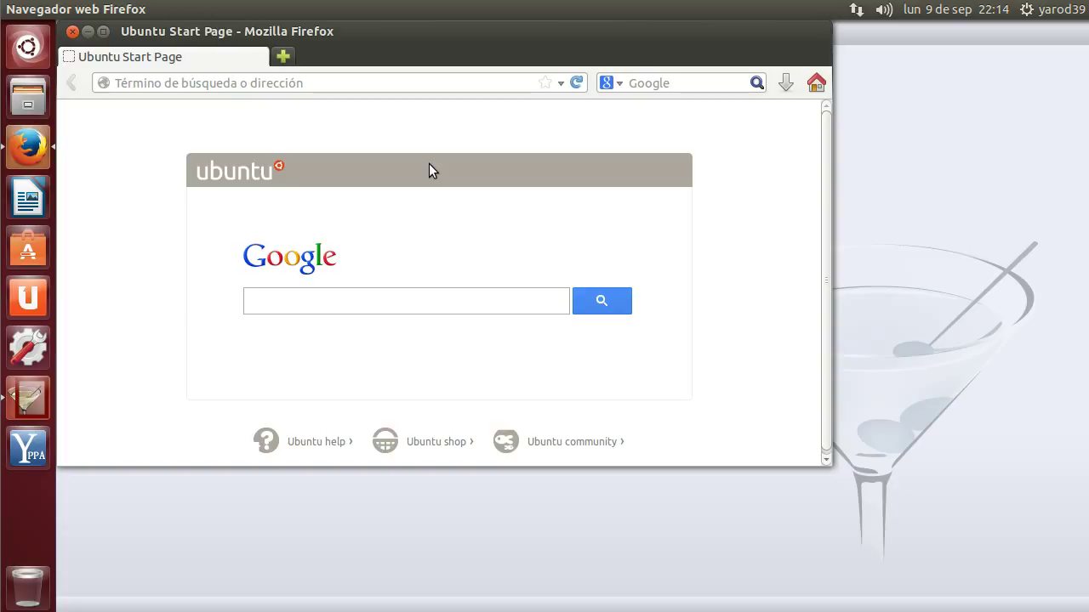
Switch to Firefox, search Google for 1920x1080 in a maximized window and show the image results
text(1920x1080)
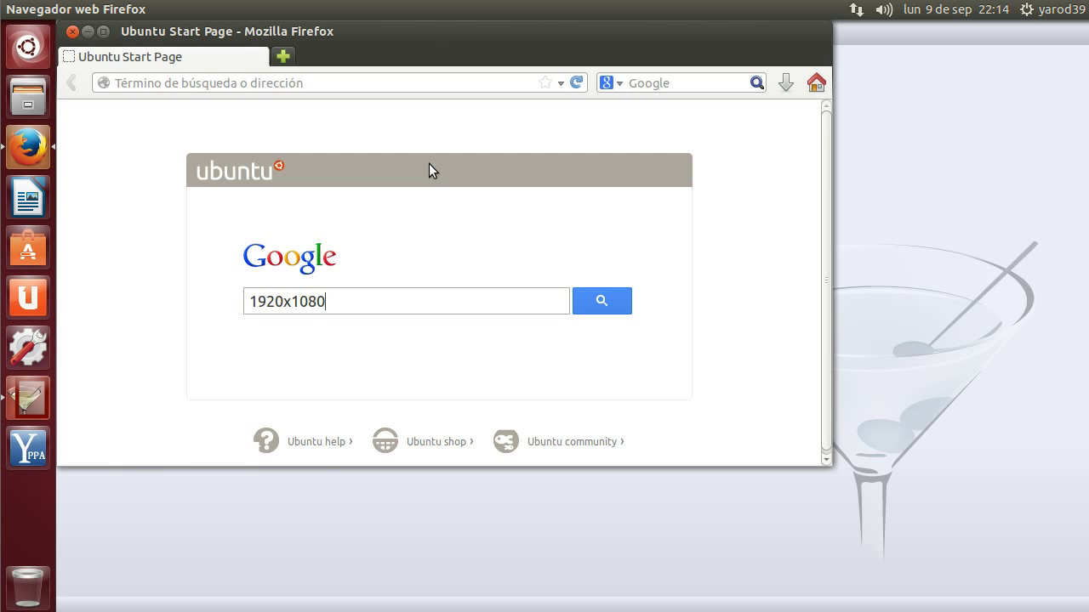
key(Return)
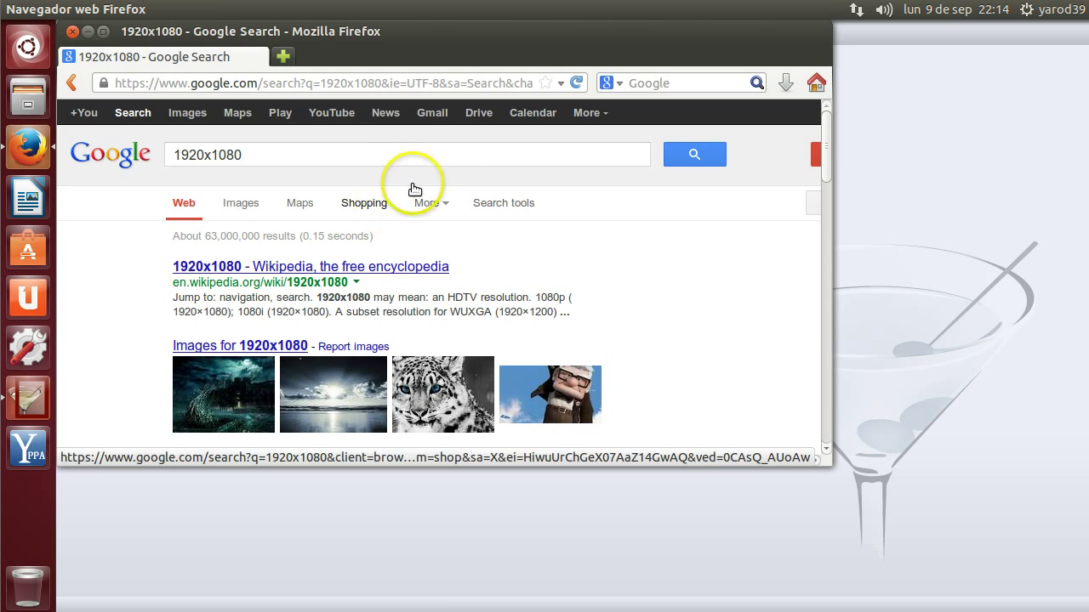
double_click(102, 32)
click(236, 181)
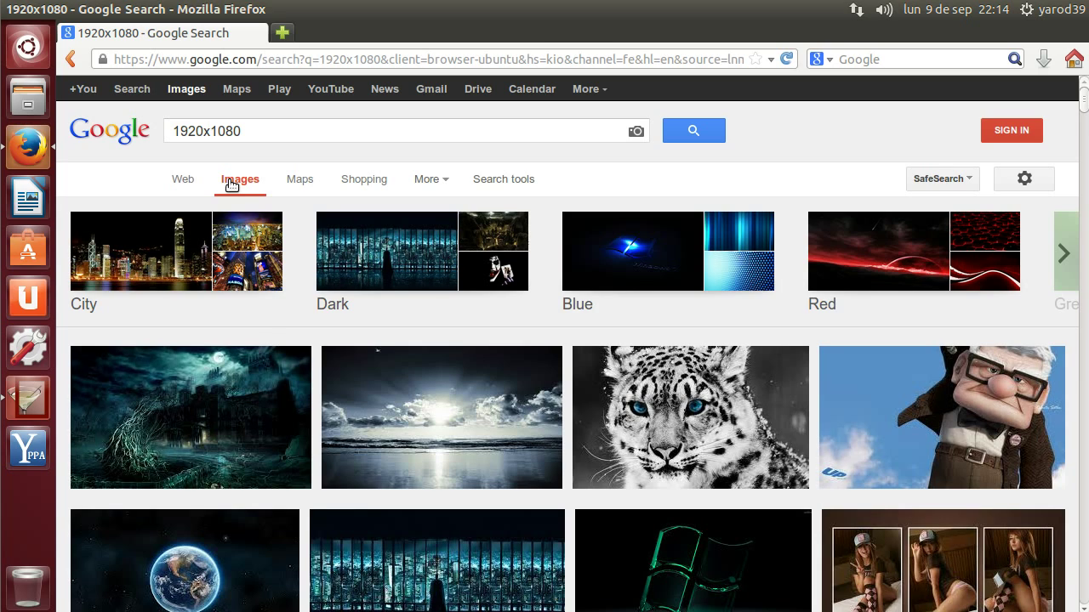
Preview the dark moonlit castle wallpaper from the image results and open its WallzPoint source page
scroll(233, 324, down, 1)
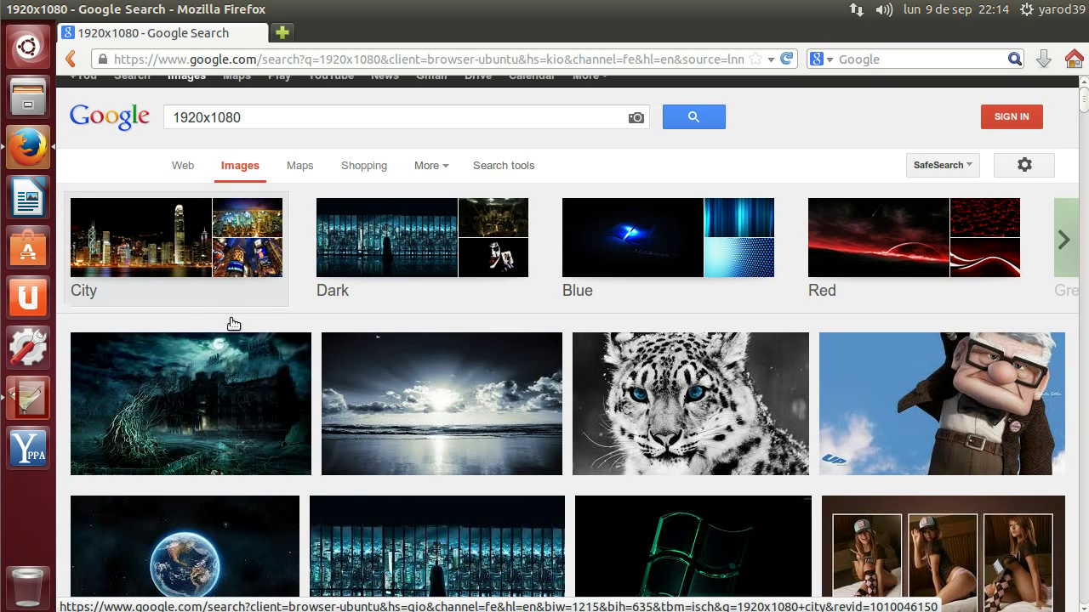
scroll(233, 324, down, 3)
scroll(233, 324, up, 4)
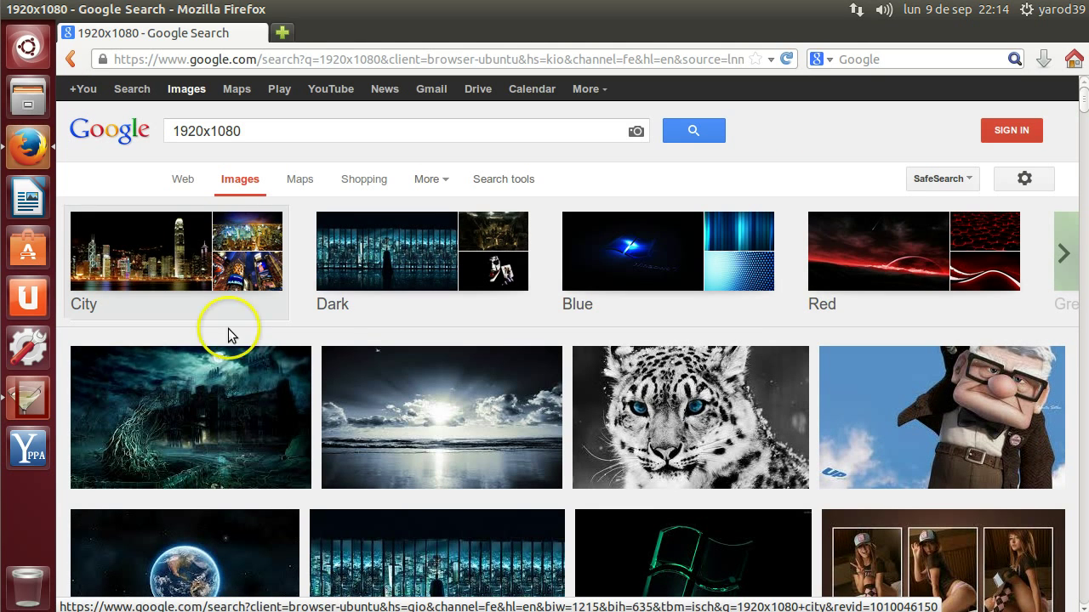
click(230, 419)
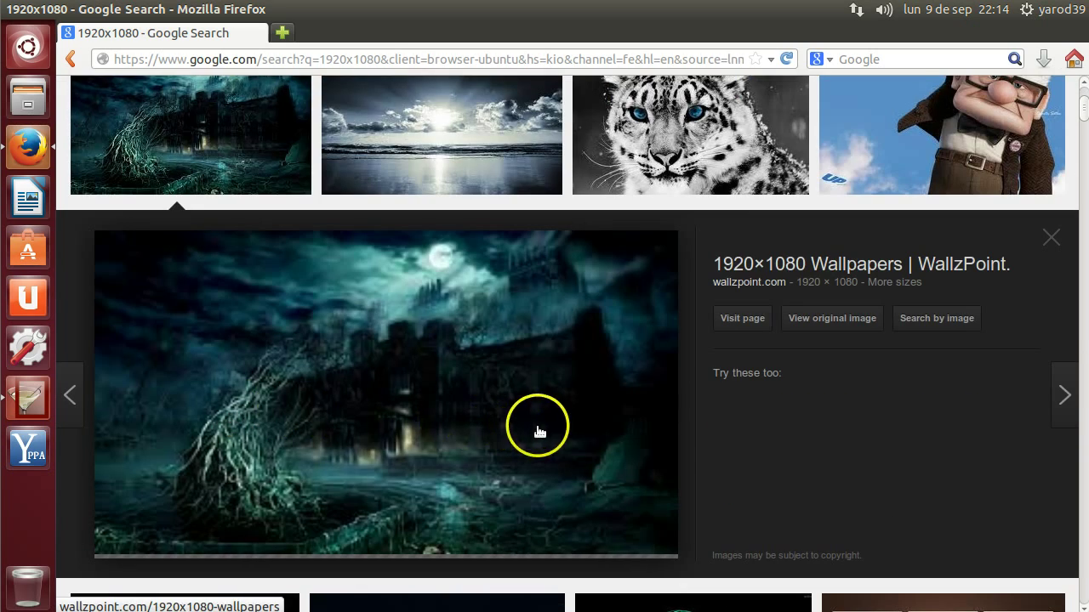
click(835, 321)
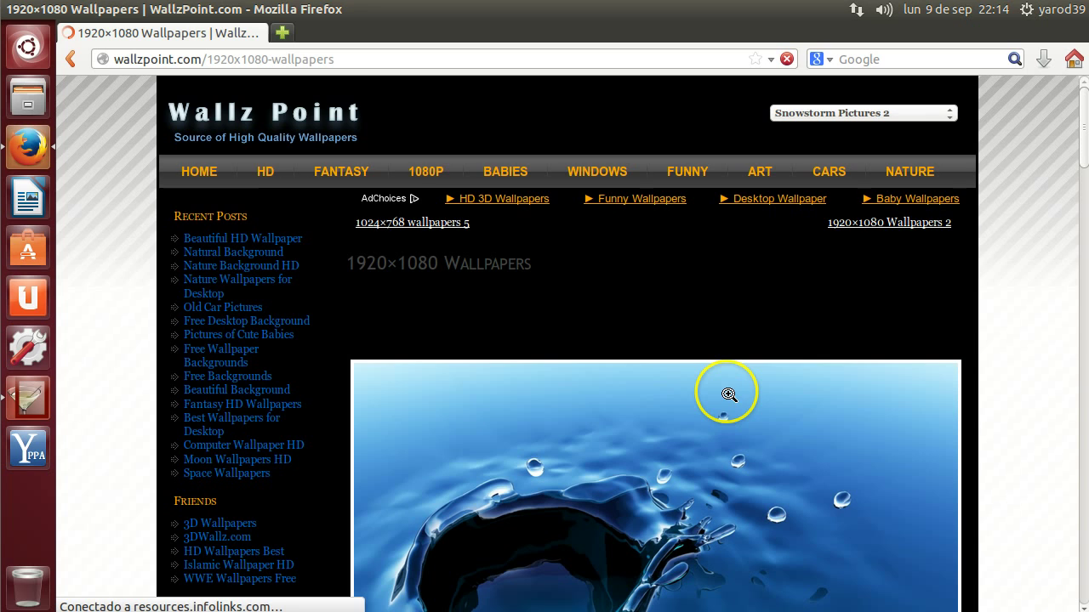
Enlarge the blue water splash wallpaper on the WallzPoint page and dismiss the Infolinks advertisement covering it
scroll(663, 440, down, 3)
mouse_move(665, 440)
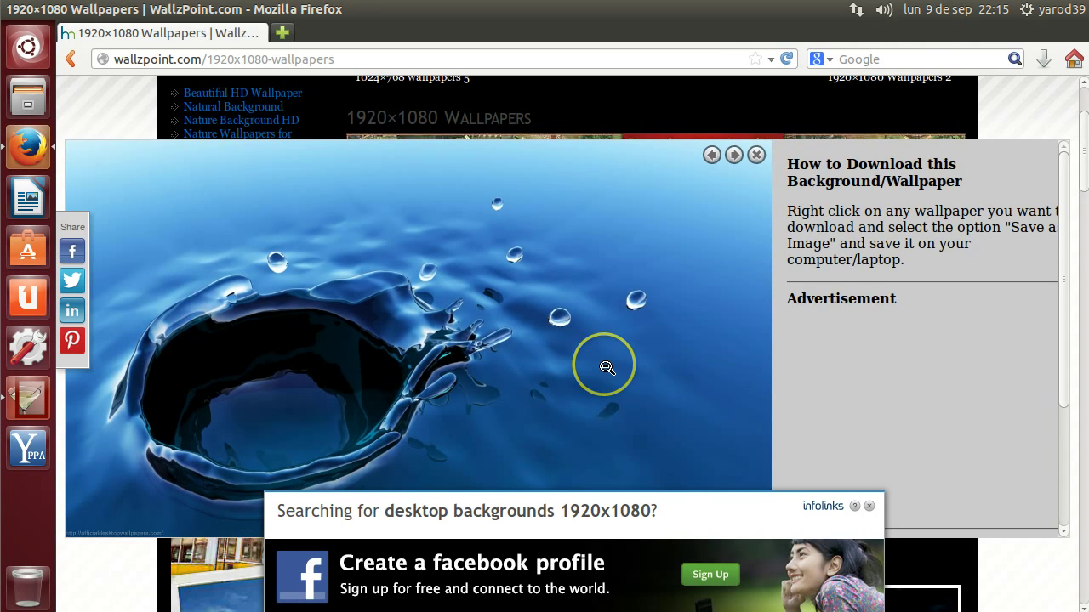
click(869, 508)
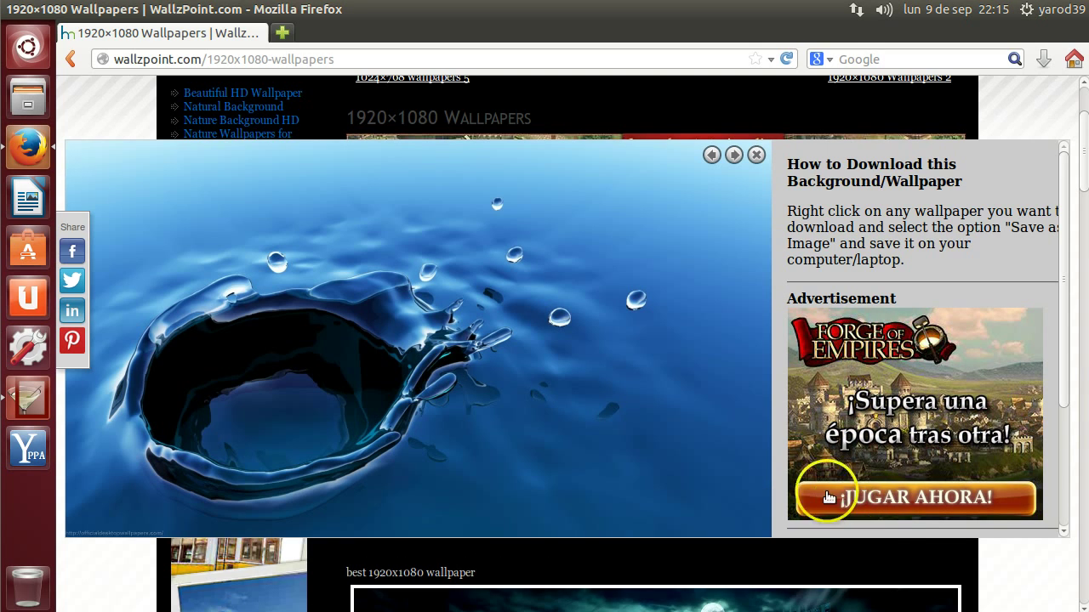
Save the enlarged water splash wallpaper as 1920x1080-hd-wallpaper-80.jpg in the Imágenes folder
right_click(612, 282)
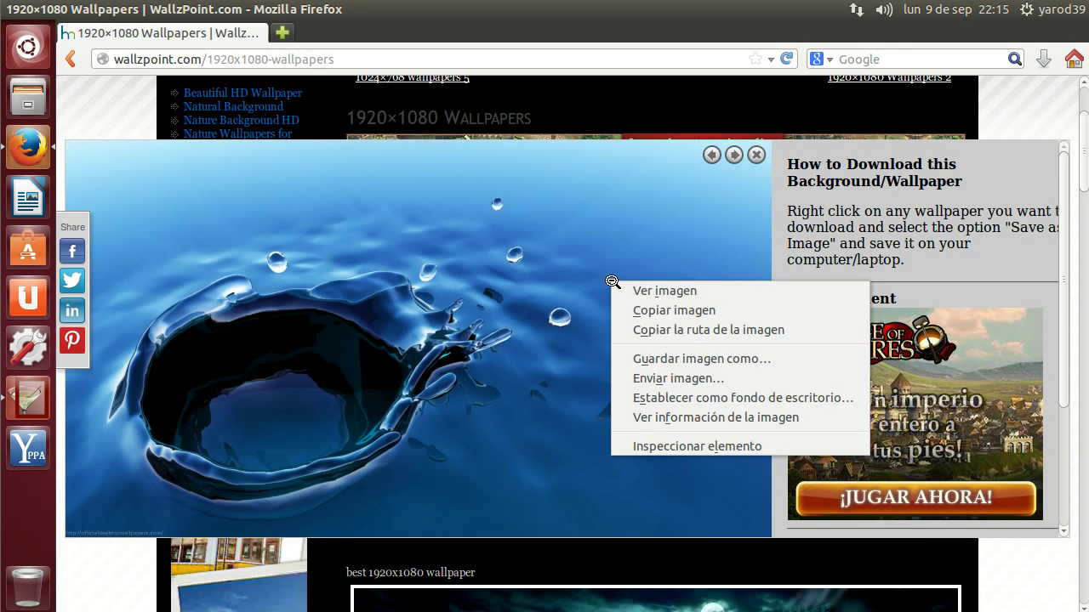
click(652, 361)
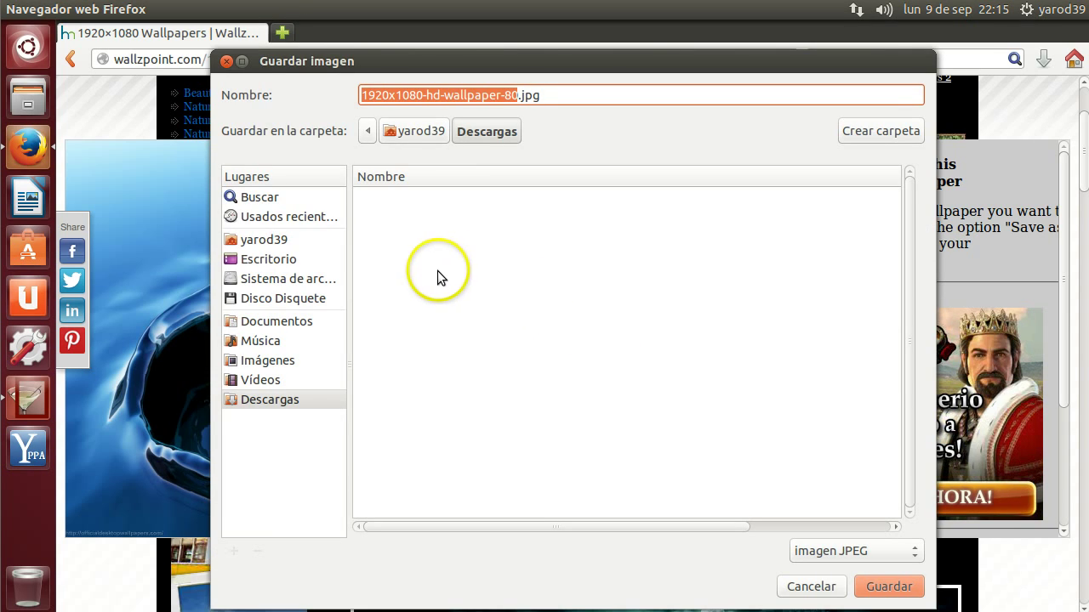
click(288, 368)
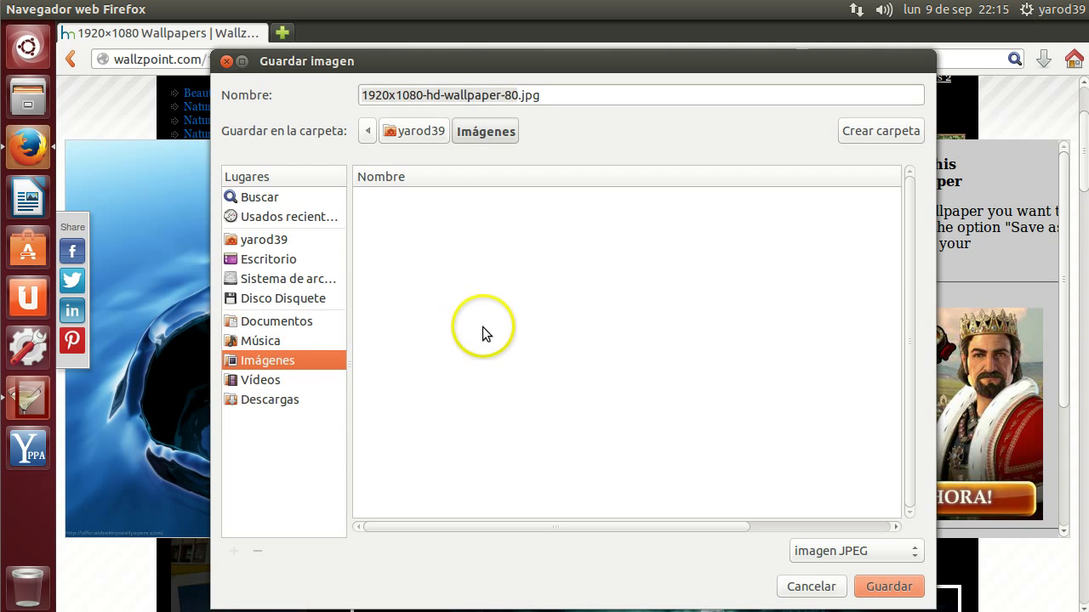